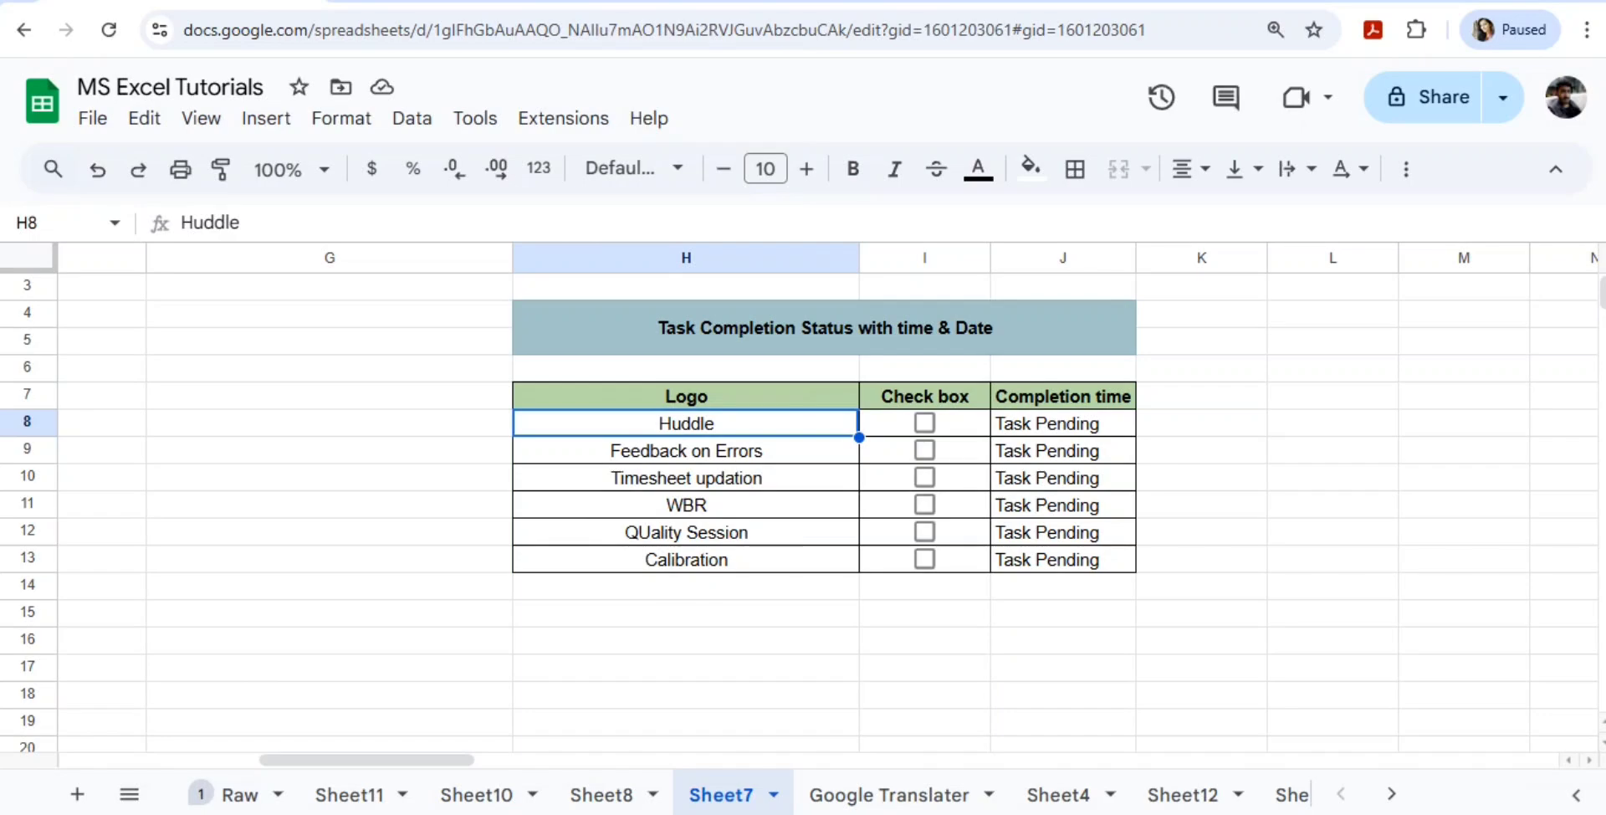
Step: Select the task table from the Logo header down to Calibration
{"action": "key", "text": "Up"}
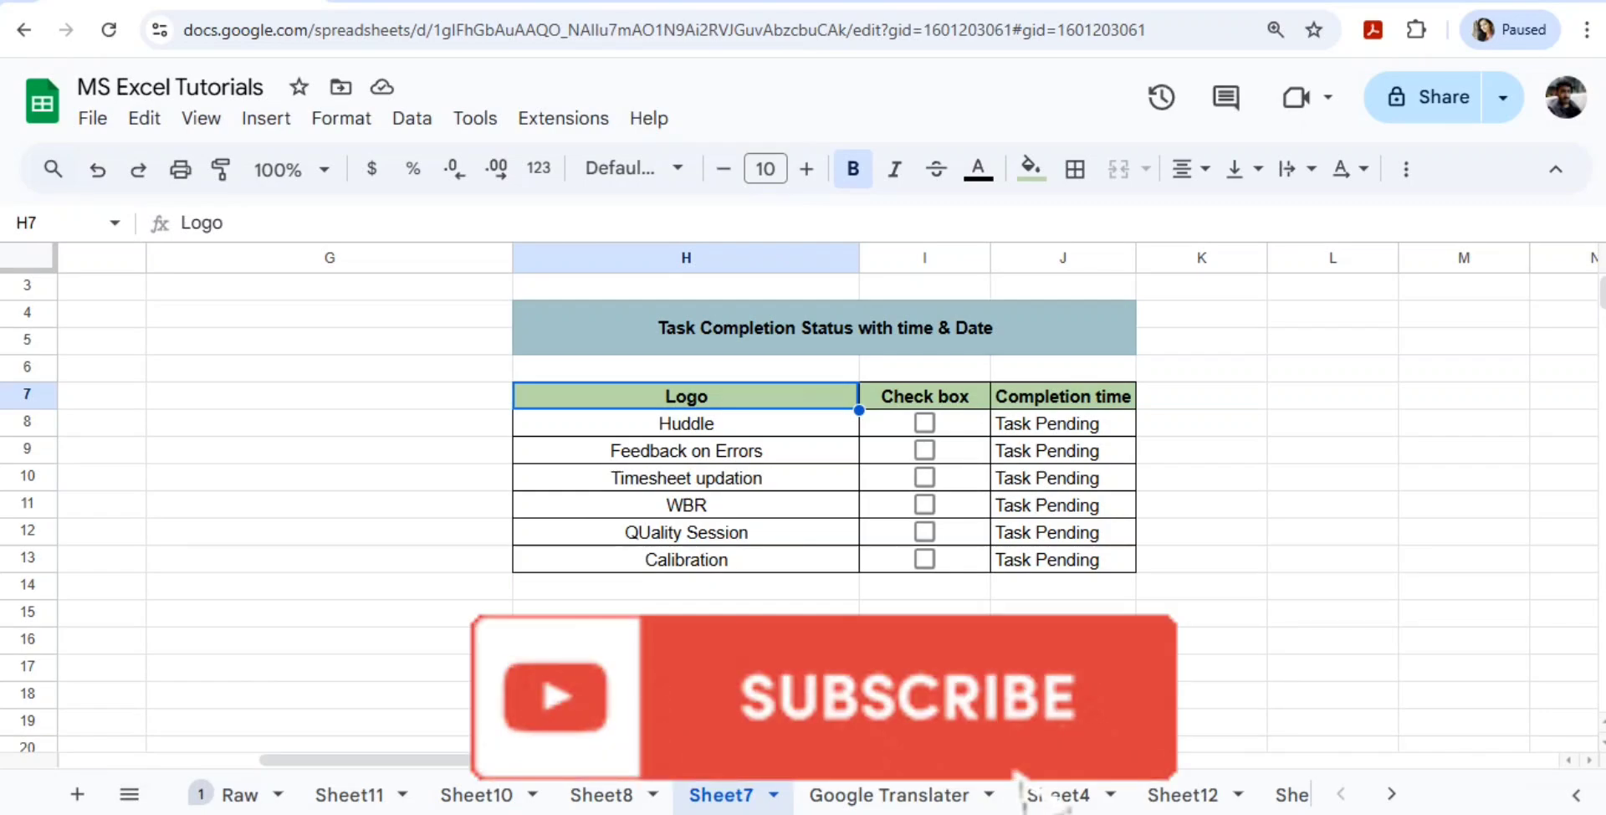
{"action": "key", "text": "Down"}
{"action": "key", "text": "Down"}
{"action": "key", "text": "Down"}
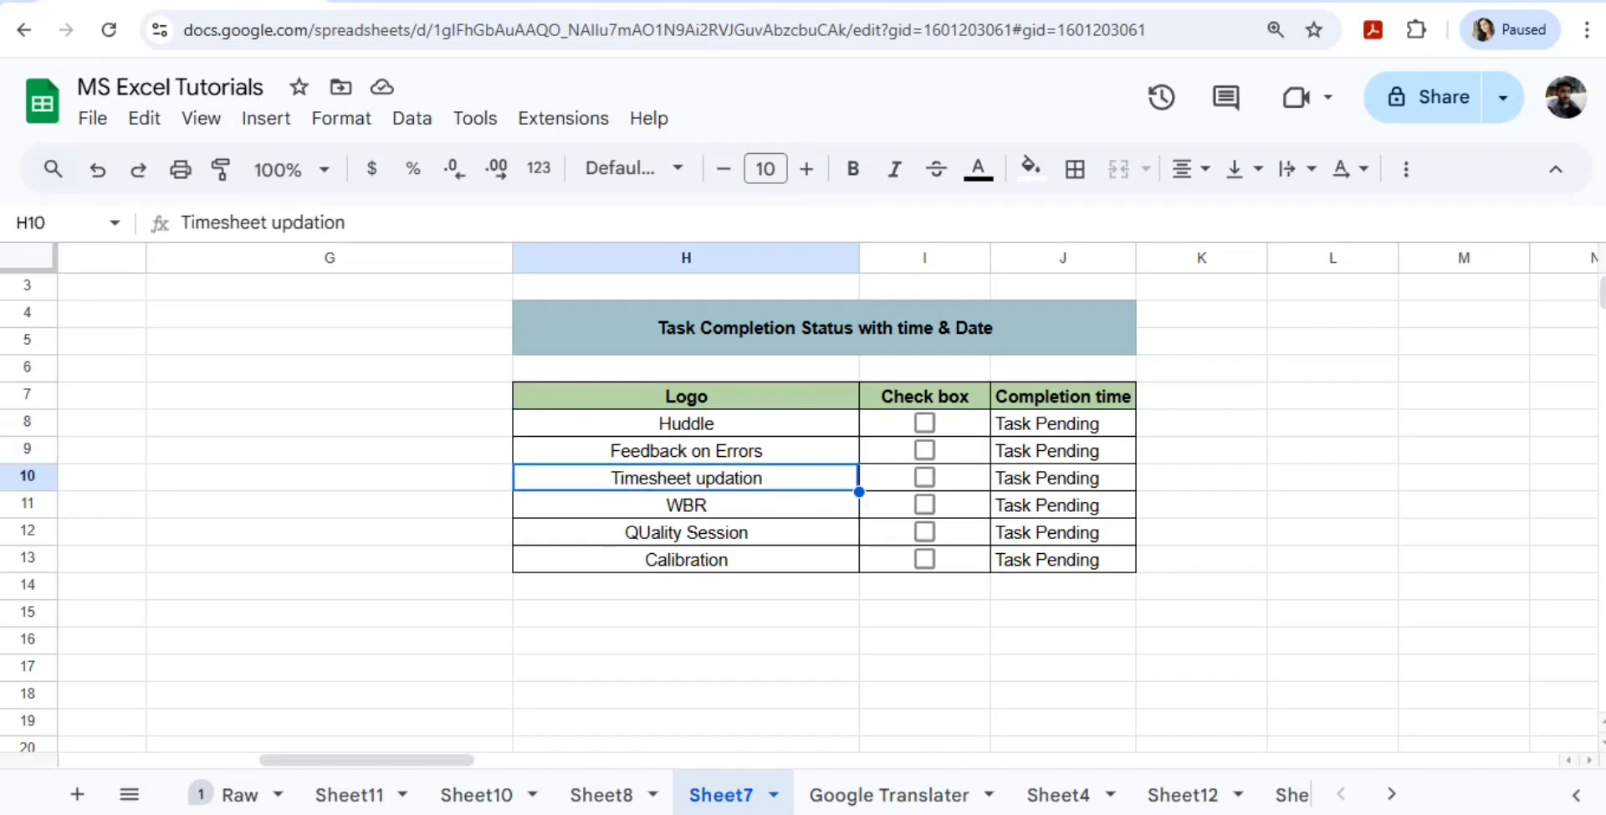
{"action": "key", "text": "Up"}
{"action": "key", "text": "Up"}
{"action": "key", "text": "Up"}
{"action": "key", "text": "shift+Down"}
{"action": "key", "text": "shift+Down"}
{"action": "key", "text": "shift+Down"}
{"action": "key", "text": "shift+Down"}
{"action": "key", "text": "shift+Down"}
{"action": "key", "text": "shift+Down"}
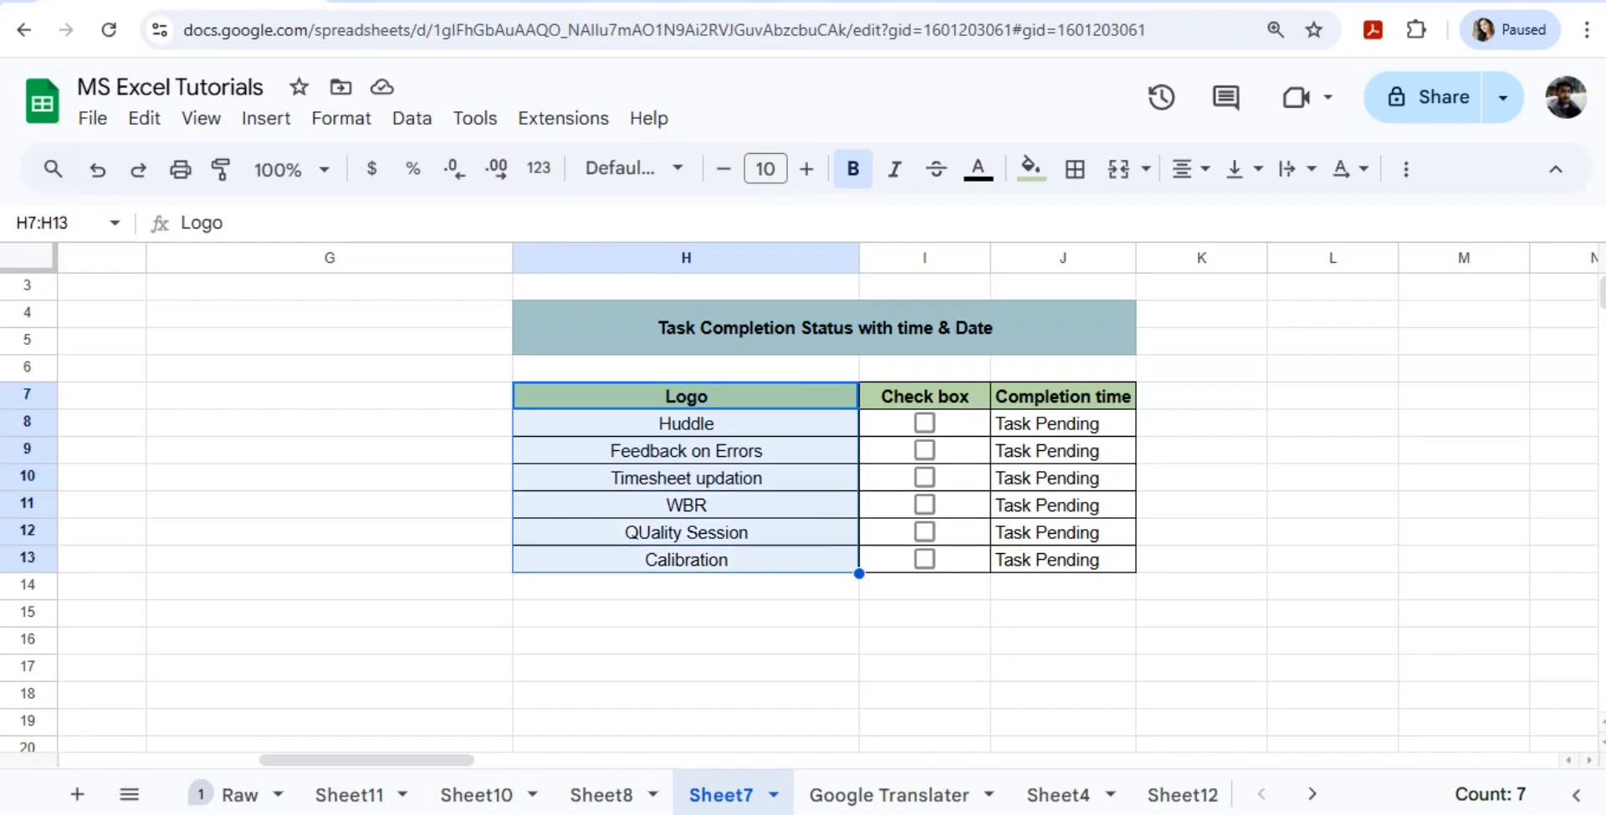
{"action": "key", "text": "Right"}
{"action": "key", "text": "Left"}
{"action": "key", "text": "shift+Down"}
{"action": "key", "text": "shift+Down"}
{"action": "key", "text": "shift+Down"}
{"action": "key", "text": "shift+Down"}
{"action": "key", "text": "shift+Down"}
{"action": "key", "text": "shift+Down"}
{"action": "key", "text": "shift+Right"}
{"action": "key", "text": "shift+Right"}
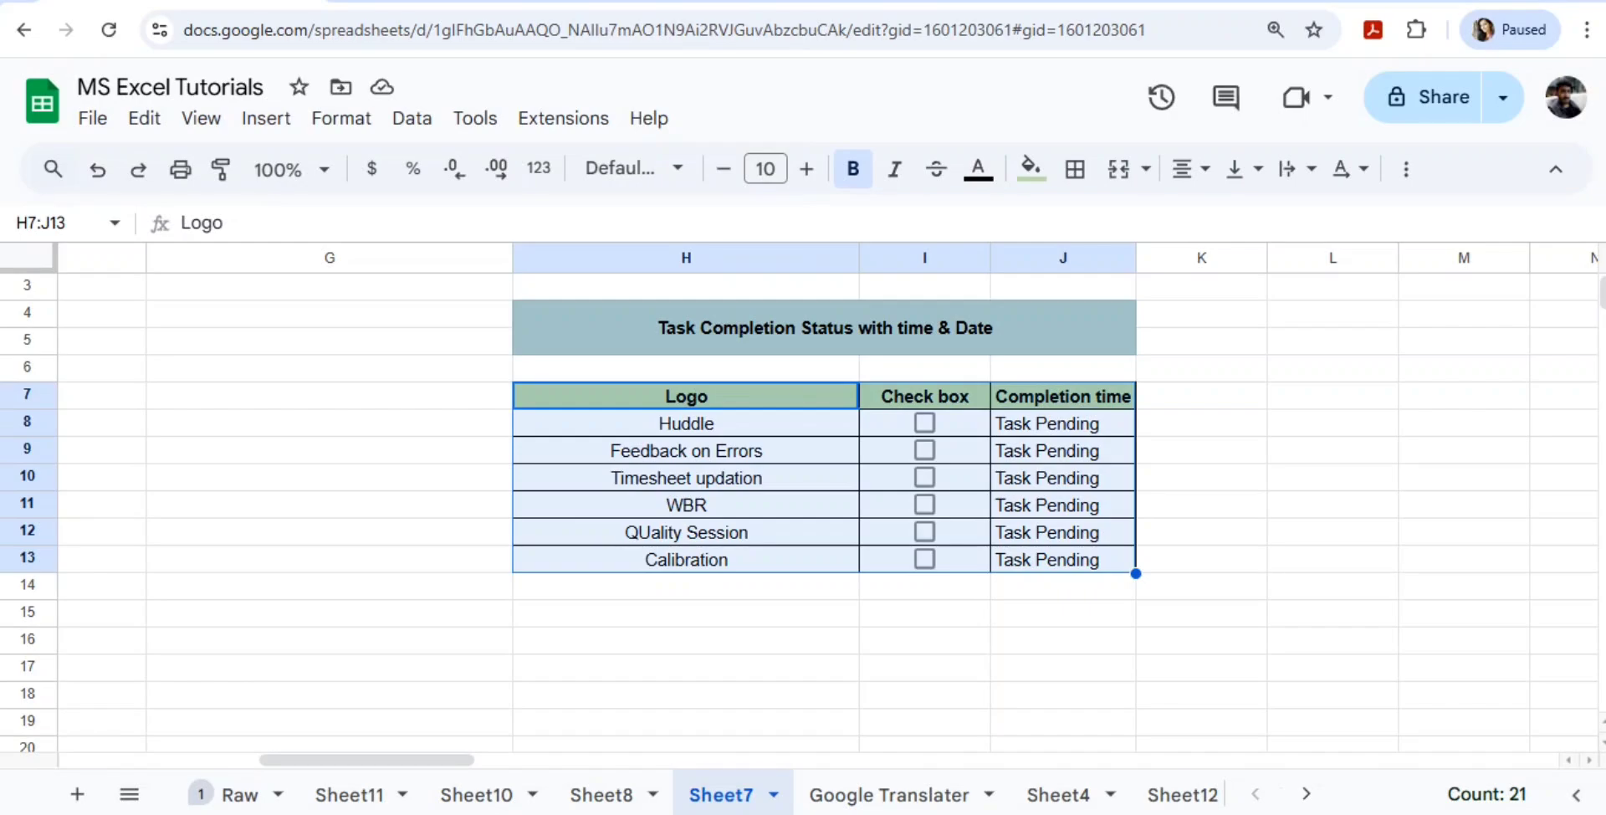
Step: Tick Huddle and autofit the Completion time column to its full timestamp
{"action": "key", "text": "Left"}
{"action": "key", "text": "Right"}
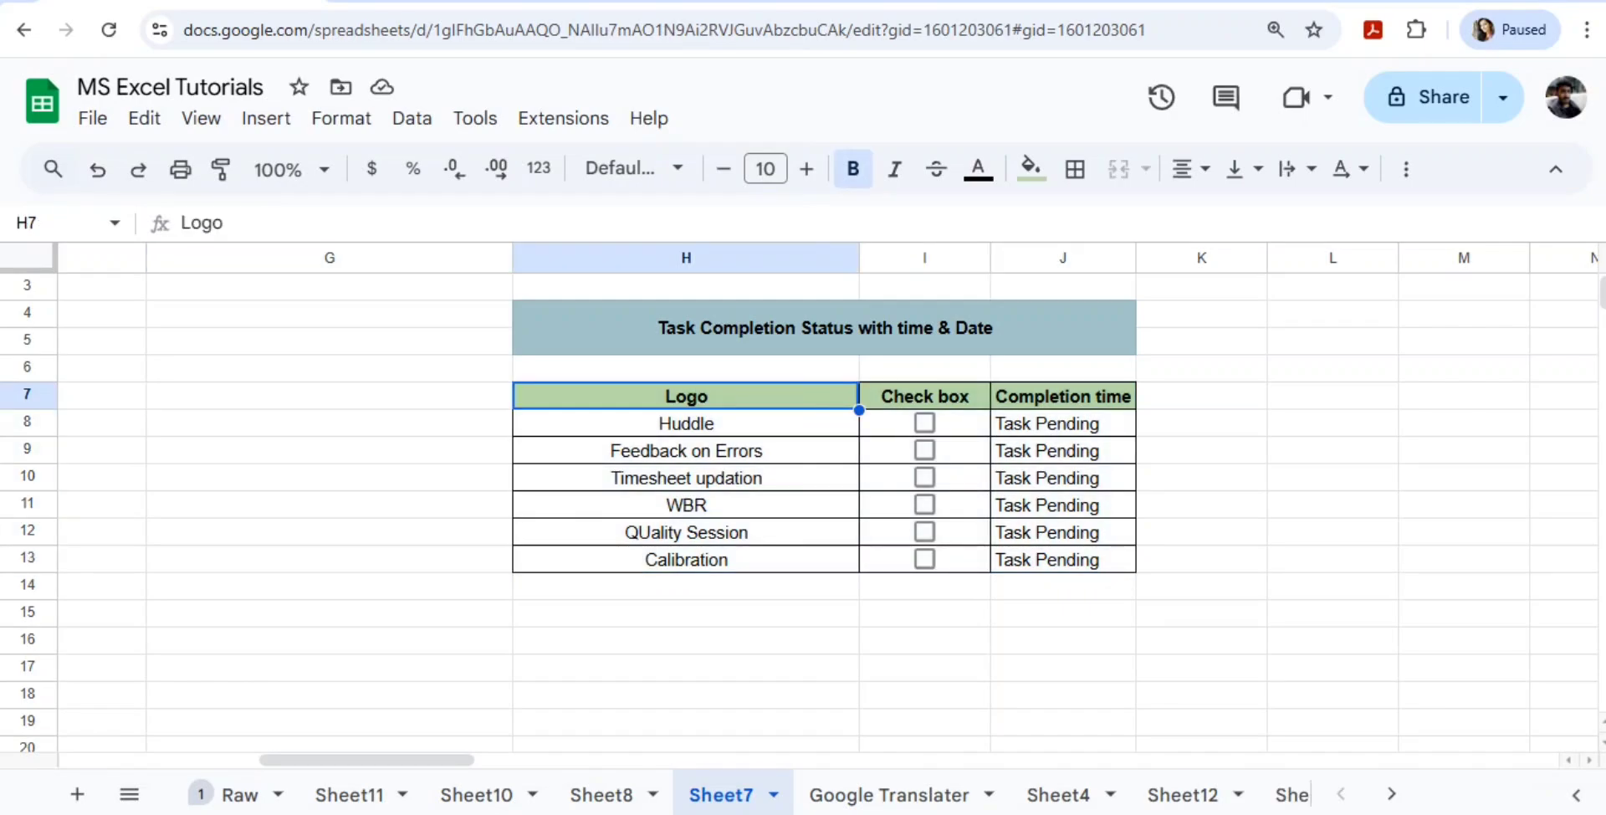
{"action": "key", "text": "Down"}
{"action": "key", "text": "Right"}
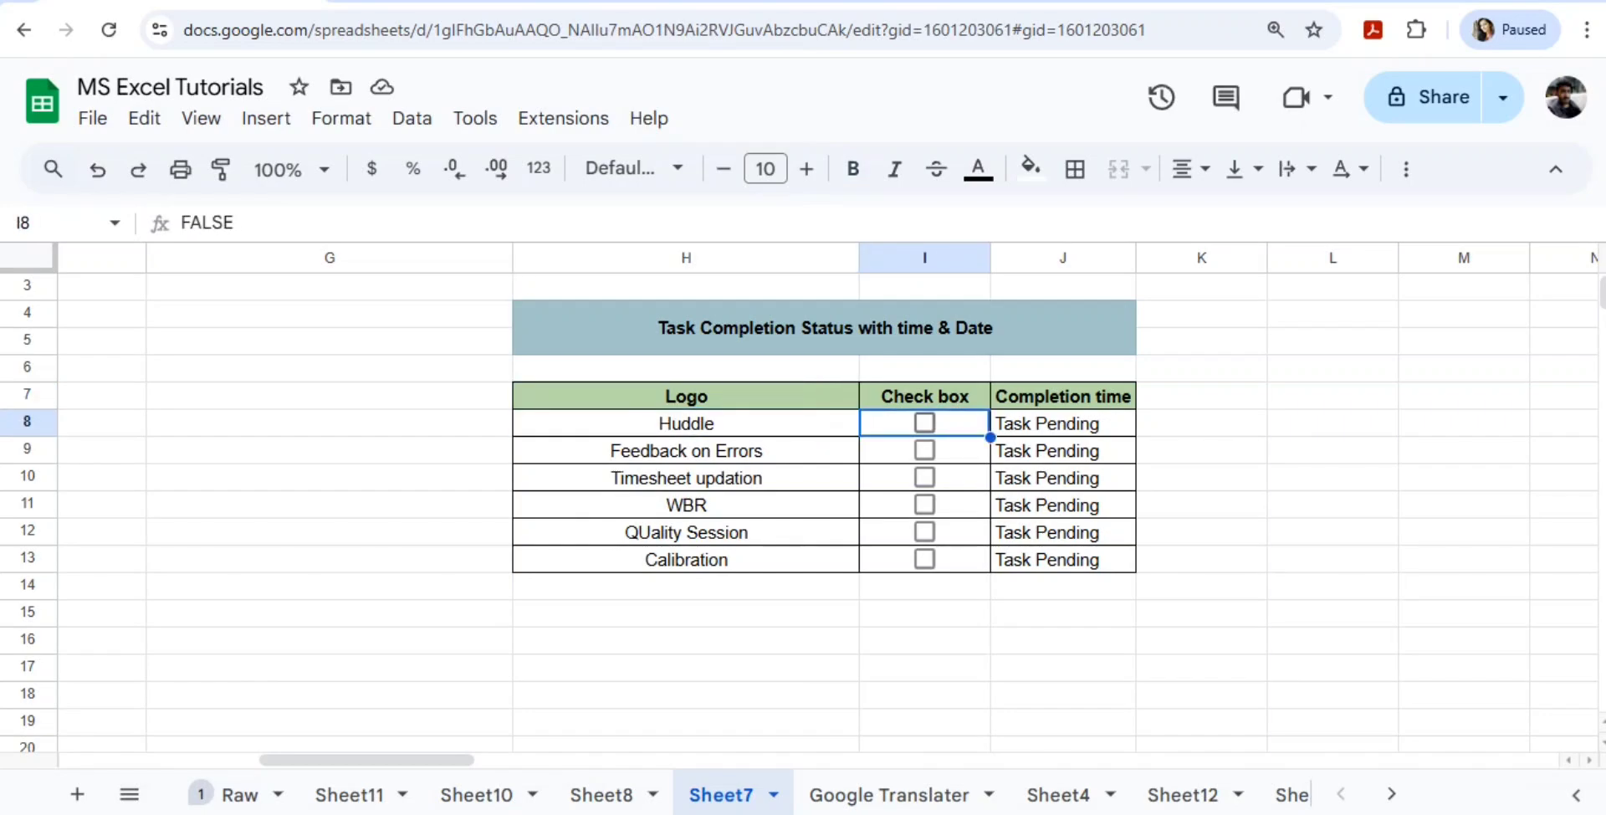
{"action": "key", "text": "space"}
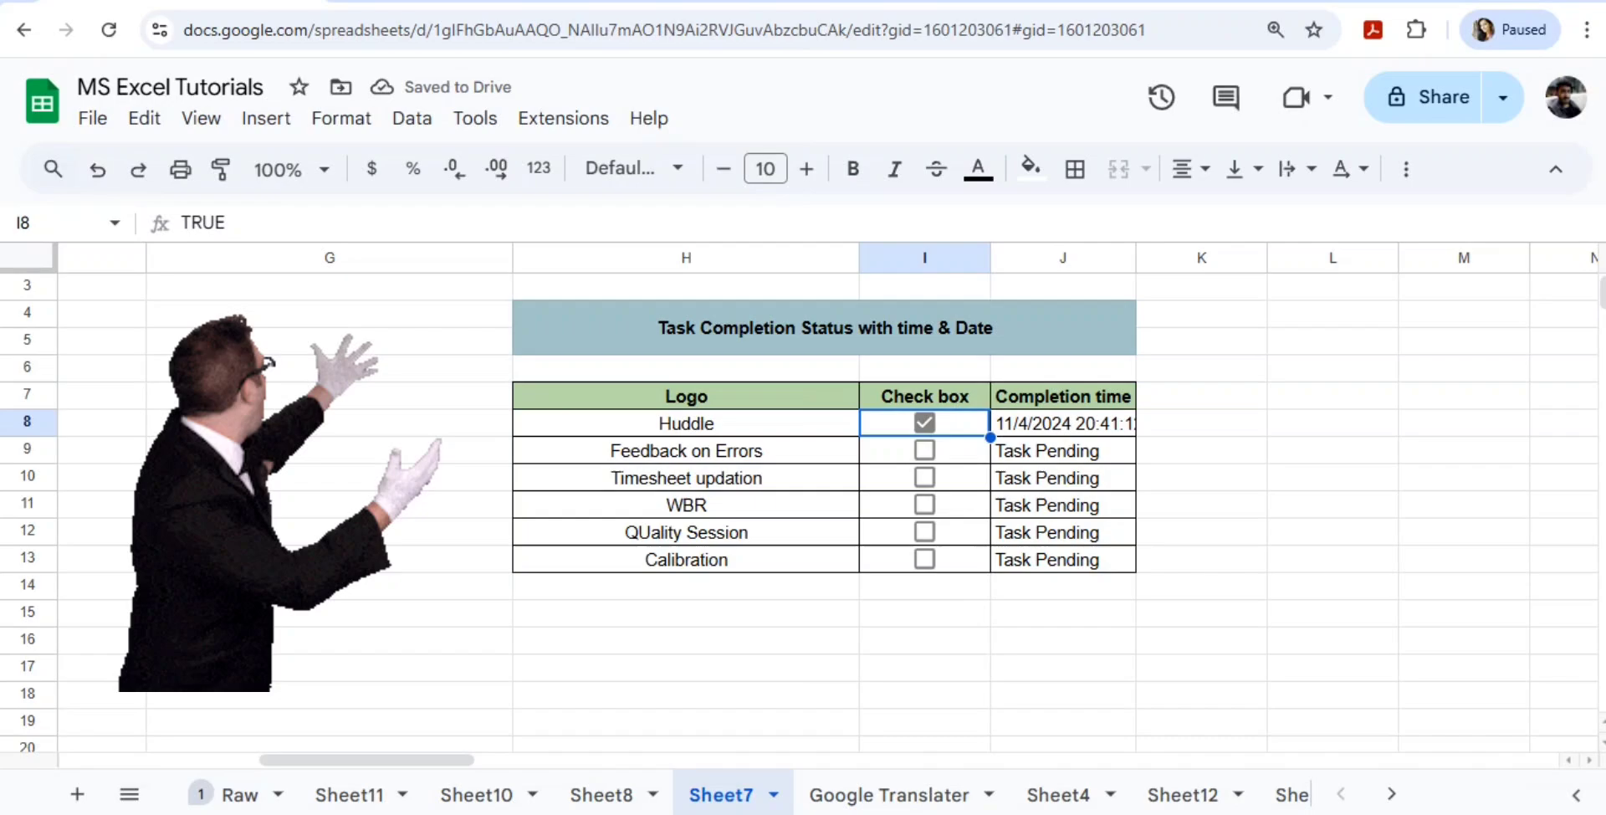
{"action": "double_click", "coordinate": [1135, 257]}
Step: Check Huddle's formula and Format menu, then tick Feedback on Errors and Timesheet updation
{"action": "left_click", "coordinate": [1142, 416]}
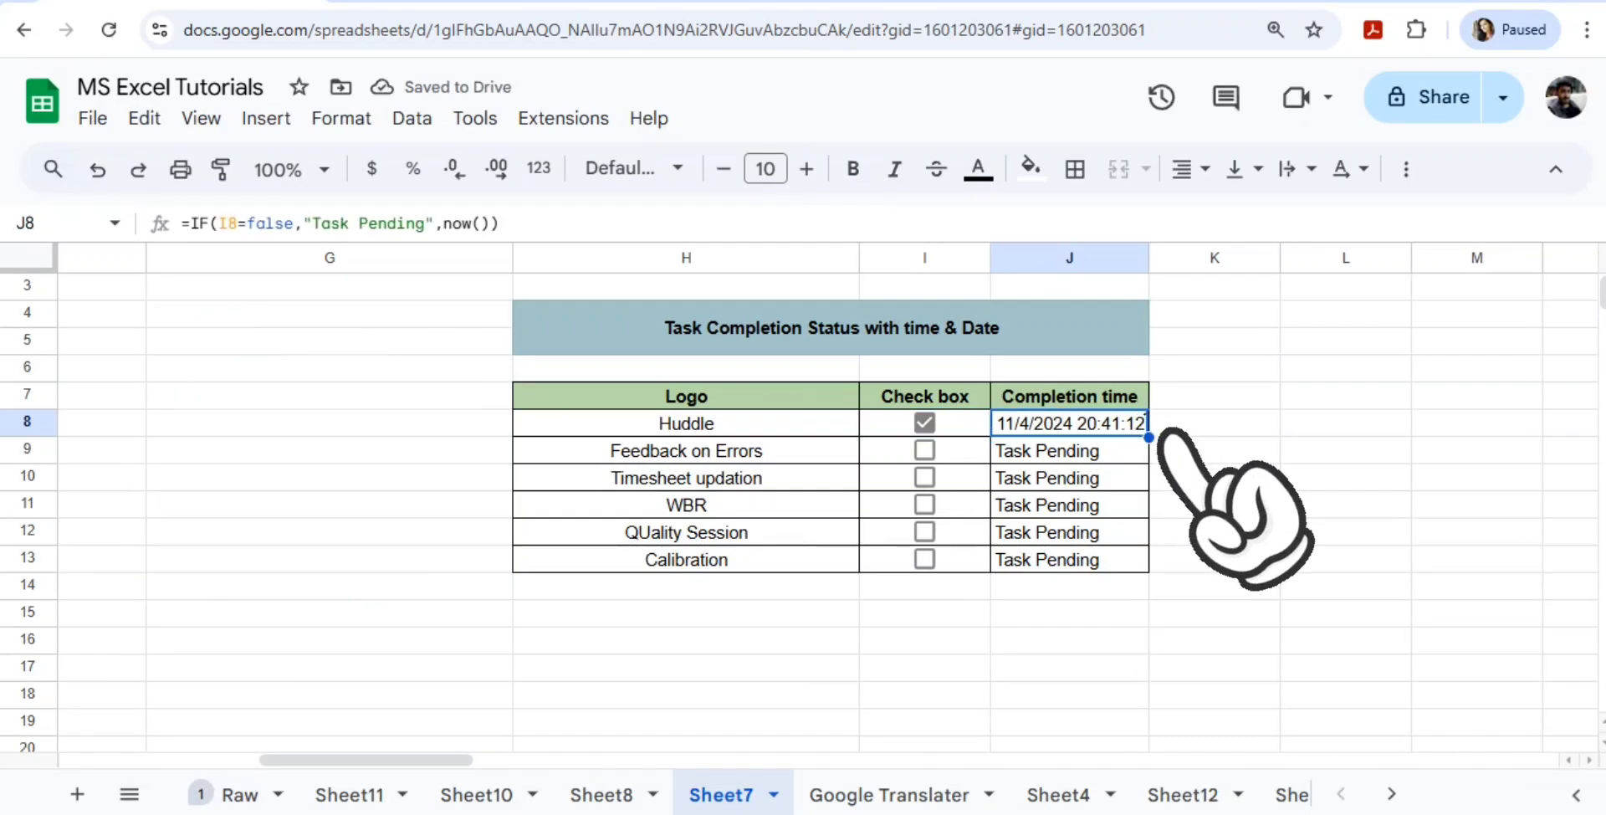
{"action": "left_click", "coordinate": [341, 118]}
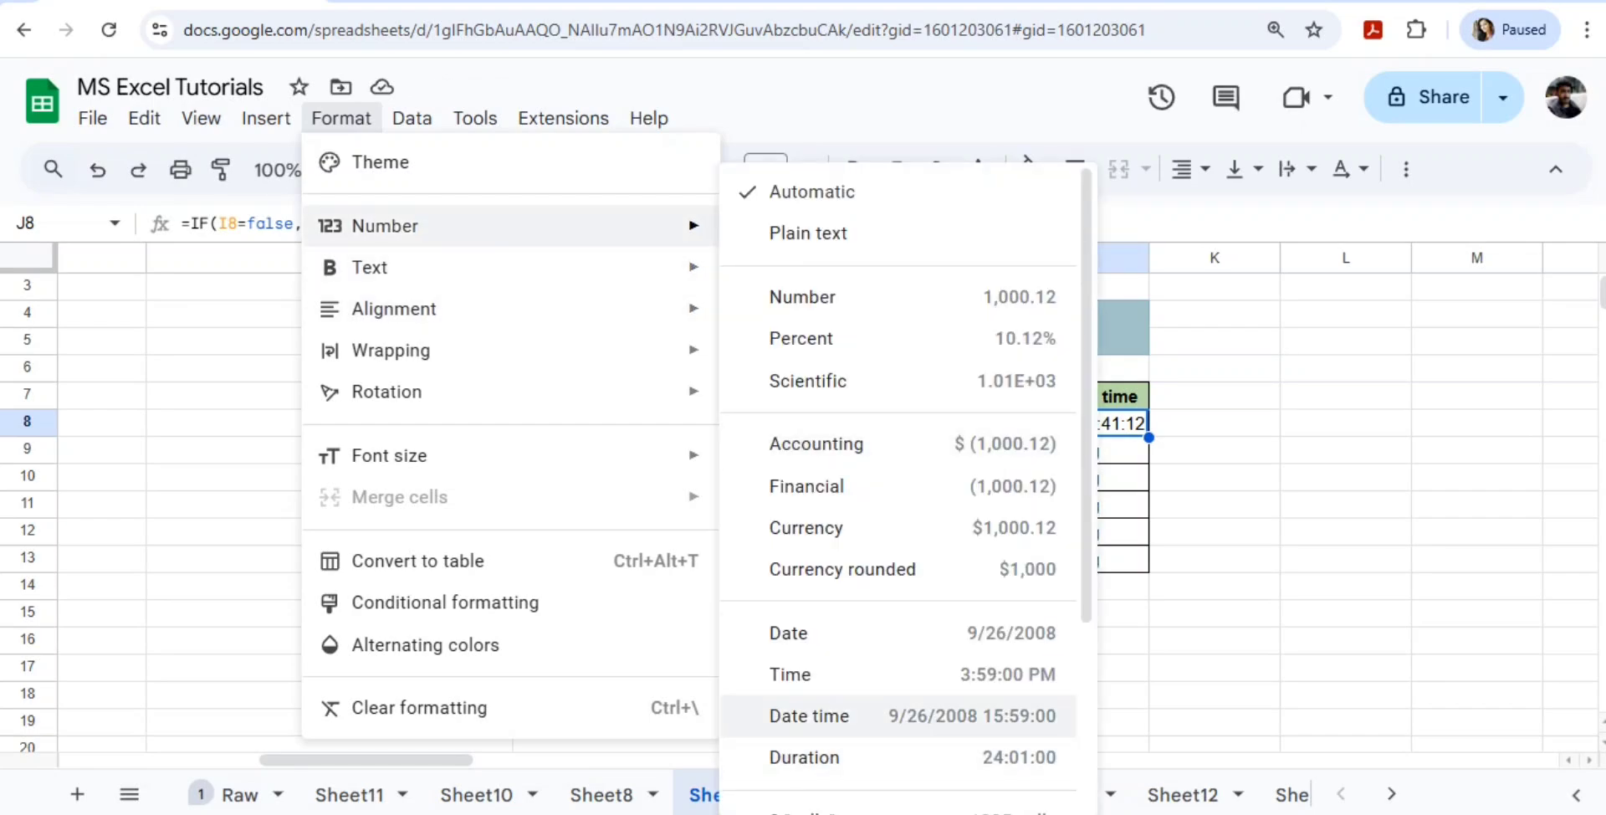
{"action": "left_click", "coordinate": [1345, 449]}
{"action": "left_click", "coordinate": [924, 450]}
{"action": "left_click", "coordinate": [924, 477]}
Step: Untick Huddle, Feedback on Errors and Timesheet updation so all read Task Pending
{"action": "key", "text": "Up"}
{"action": "key", "text": "Up"}
{"action": "key", "text": "space"}
{"action": "key", "text": "Down"}
{"action": "key", "text": "space"}
{"action": "key", "text": "Down"}
{"action": "key", "text": "space"}
Step: Clear the completion-time formulas in J9:J13 below the Huddle row
{"action": "key", "text": "Up"}
{"action": "key", "text": "Up"}
{"action": "key", "text": "Right"}
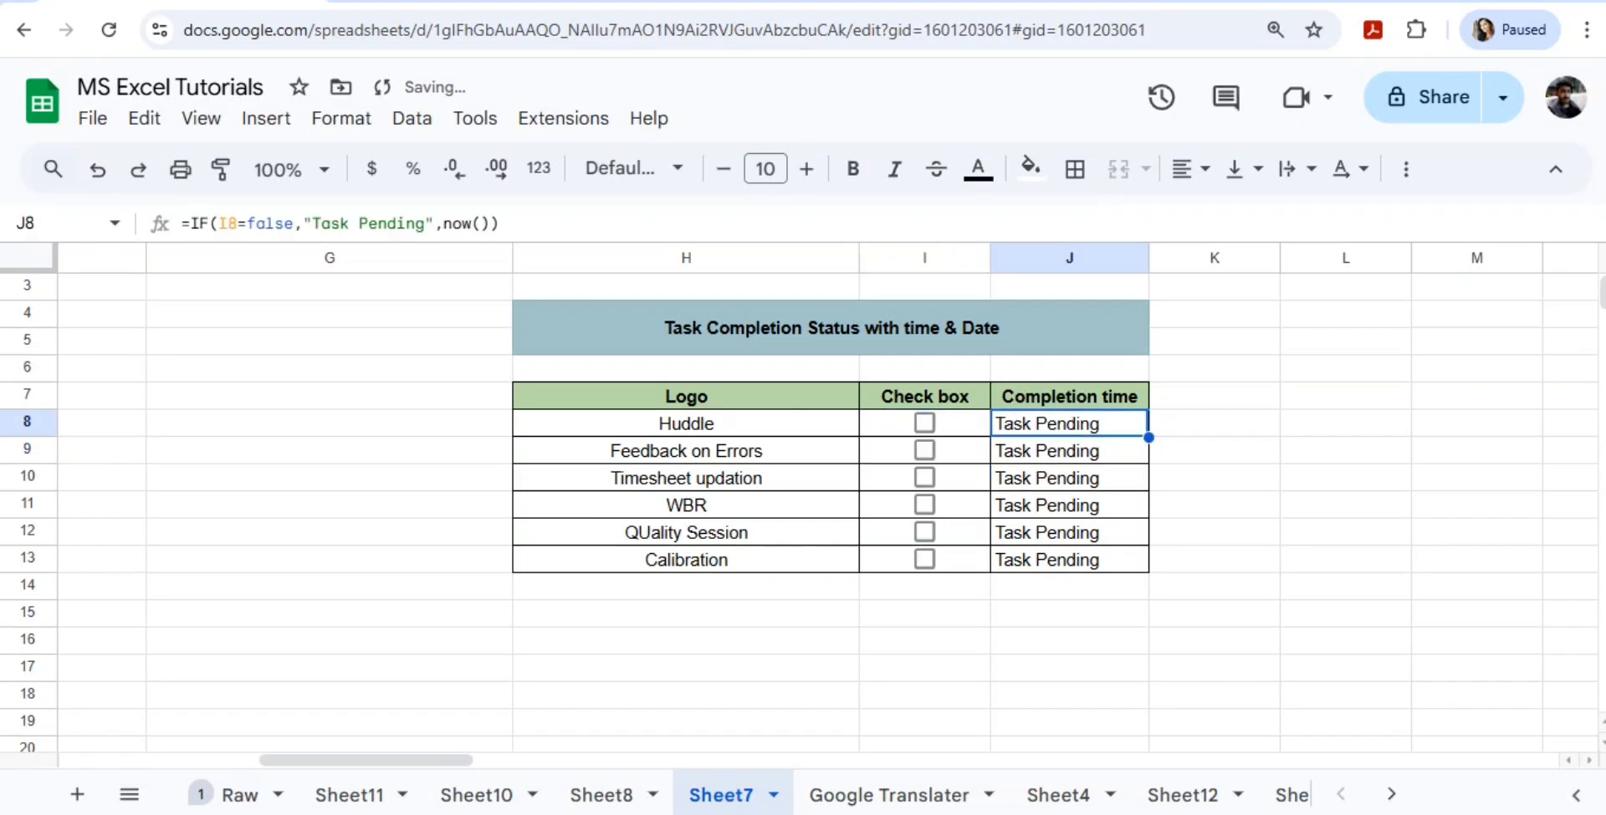
{"action": "key", "text": "shift+Down"}
{"action": "key", "text": "shift+Down"}
{"action": "key", "text": "shift+Down"}
{"action": "key", "text": "shift+Down"}
{"action": "key", "text": "shift+Down"}
{"action": "key", "text": "Left"}
{"action": "key", "text": "Right"}
{"action": "key", "text": "Down"}
Step: Delete the checkboxes in I9:I13 below Huddle
{"action": "key", "text": "shift+Down"}
{"action": "key", "text": "shift+Down"}
{"action": "key", "text": "shift+Down"}
{"action": "key", "text": "shift+Down"}
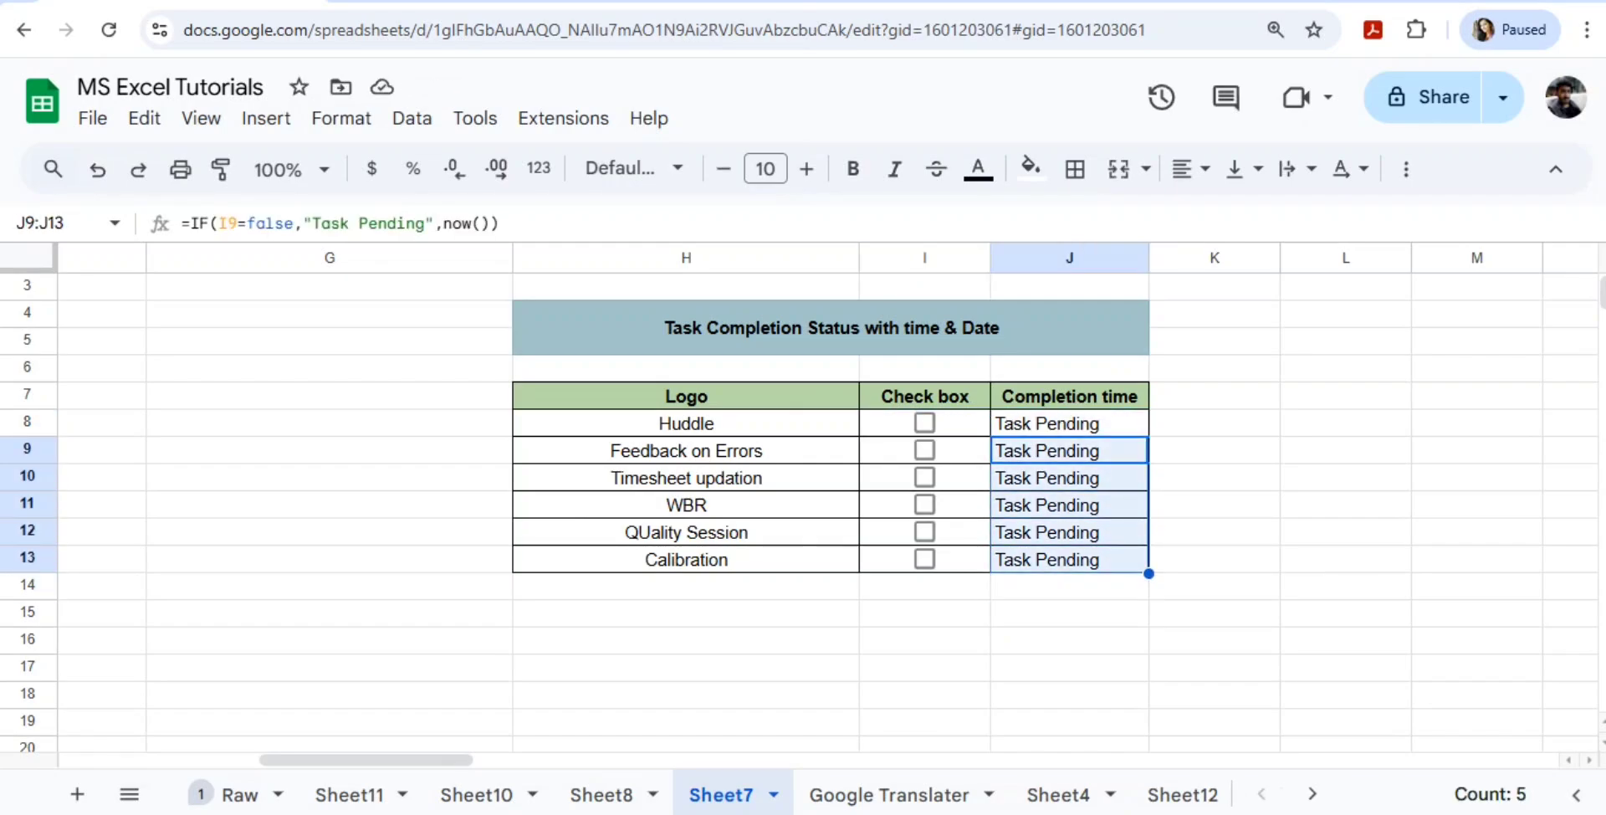
{"action": "key", "text": "Delete"}
{"action": "key", "text": "Left"}
{"action": "key", "text": "Up"}
{"action": "key", "text": "shift+Down"}
{"action": "key", "text": "shift+Down"}
{"action": "key", "text": "shift+Down"}
{"action": "key", "text": "shift+Down"}
{"action": "key", "text": "Down"}
{"action": "key", "text": "shift+Down"}
{"action": "key", "text": "shift+Down"}
{"action": "key", "text": "shift+Down"}
{"action": "key", "text": "shift+Down"}
{"action": "key", "text": "shift+Down"}
{"action": "key", "text": "shift+Up"}
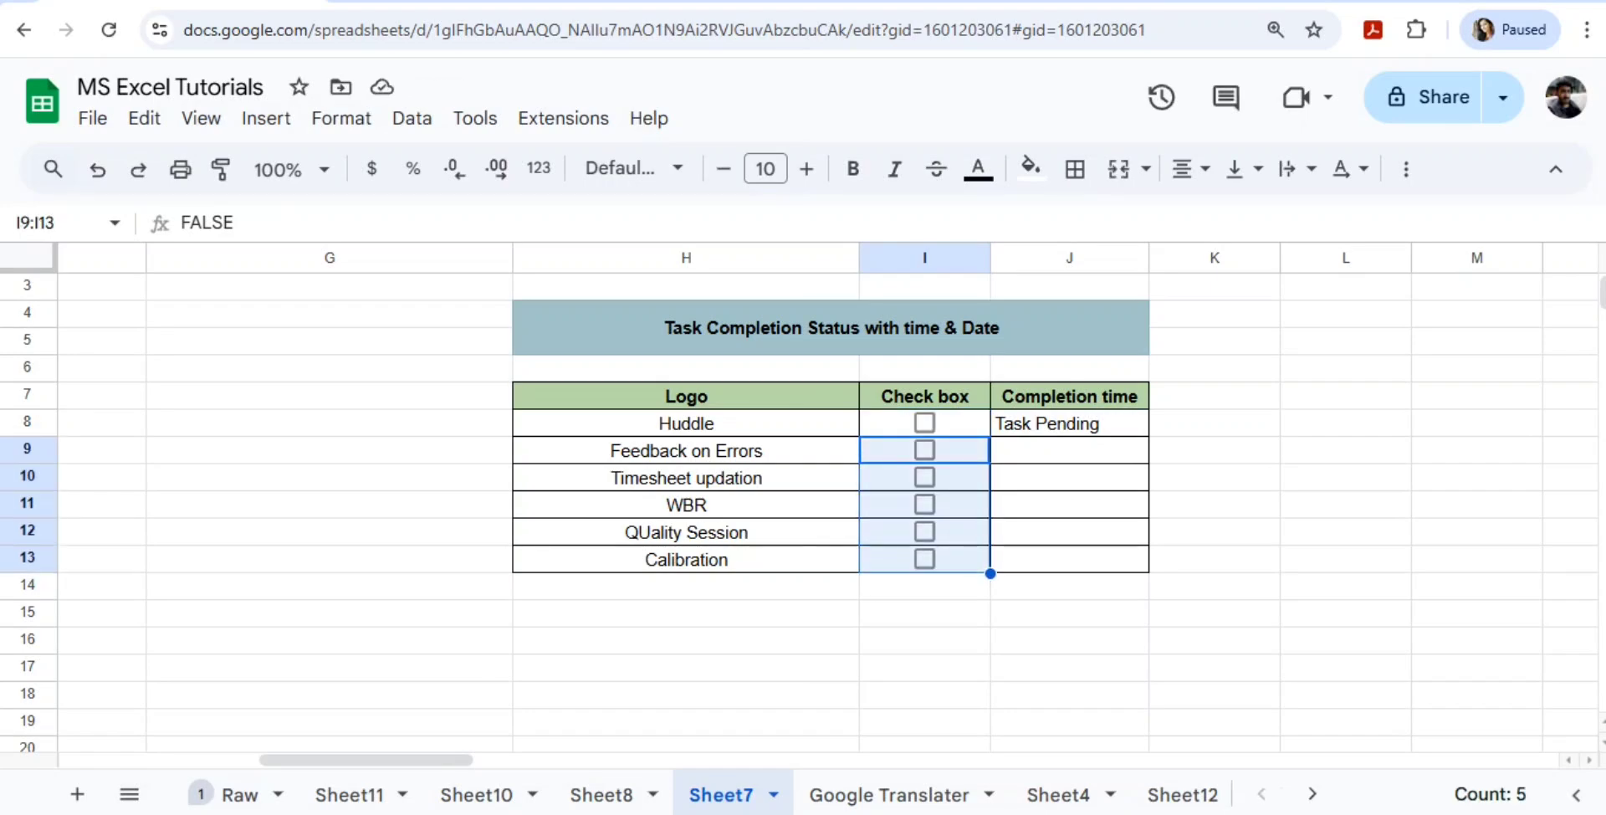
{"action": "key", "text": "Delete"}
{"action": "key", "text": "shift+Up"}
{"action": "key", "text": "shift+Up"}
{"action": "key", "text": "shift+Up"}
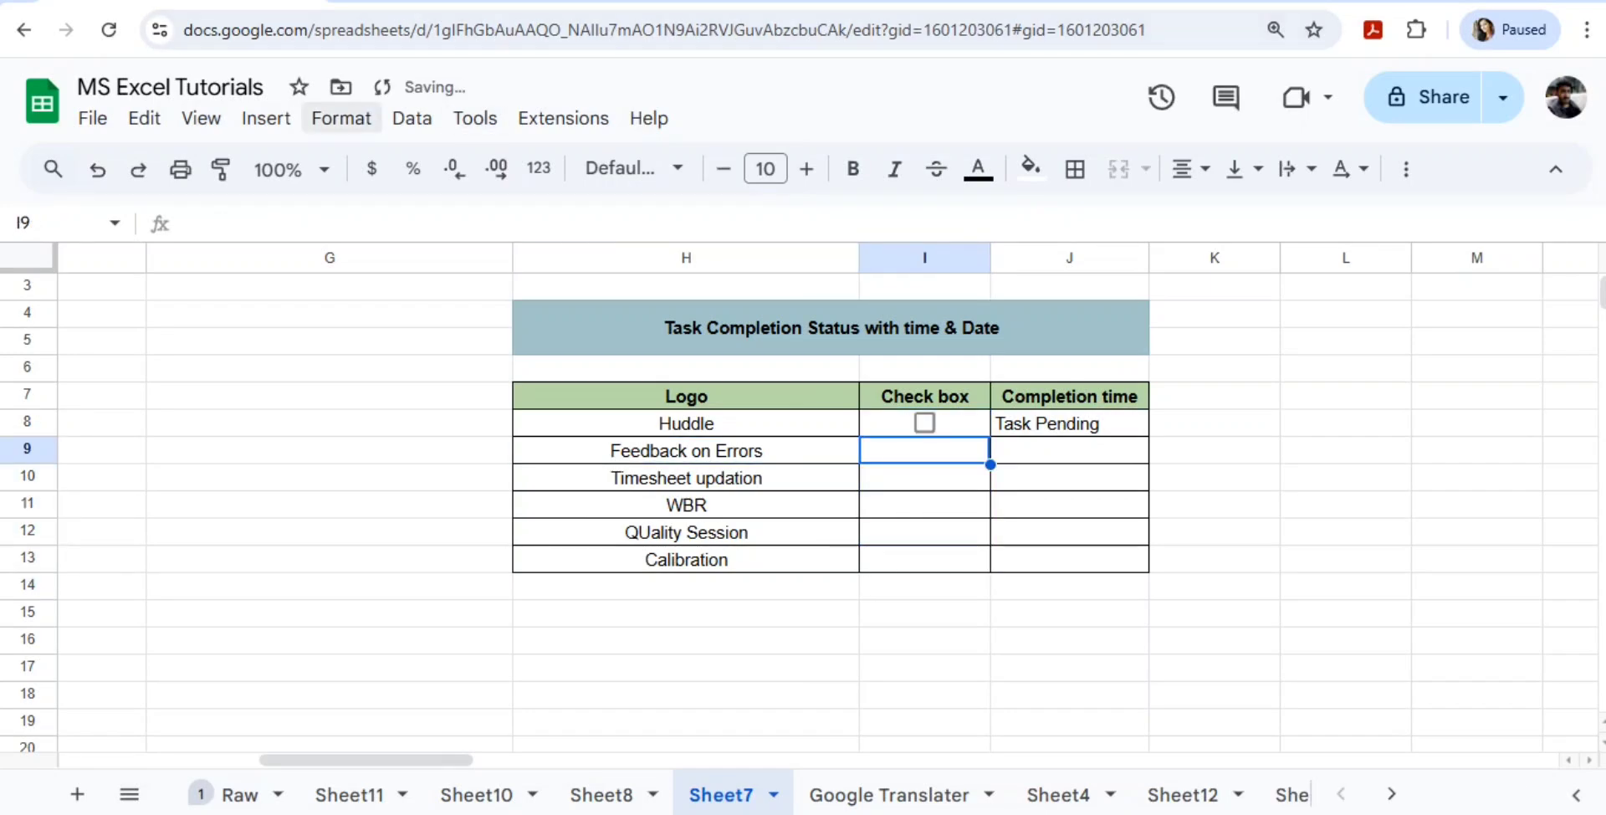
Step: Insert a checkbox in I9 and fill it down to the Calibration row
{"action": "left_click", "coordinate": [266, 118]}
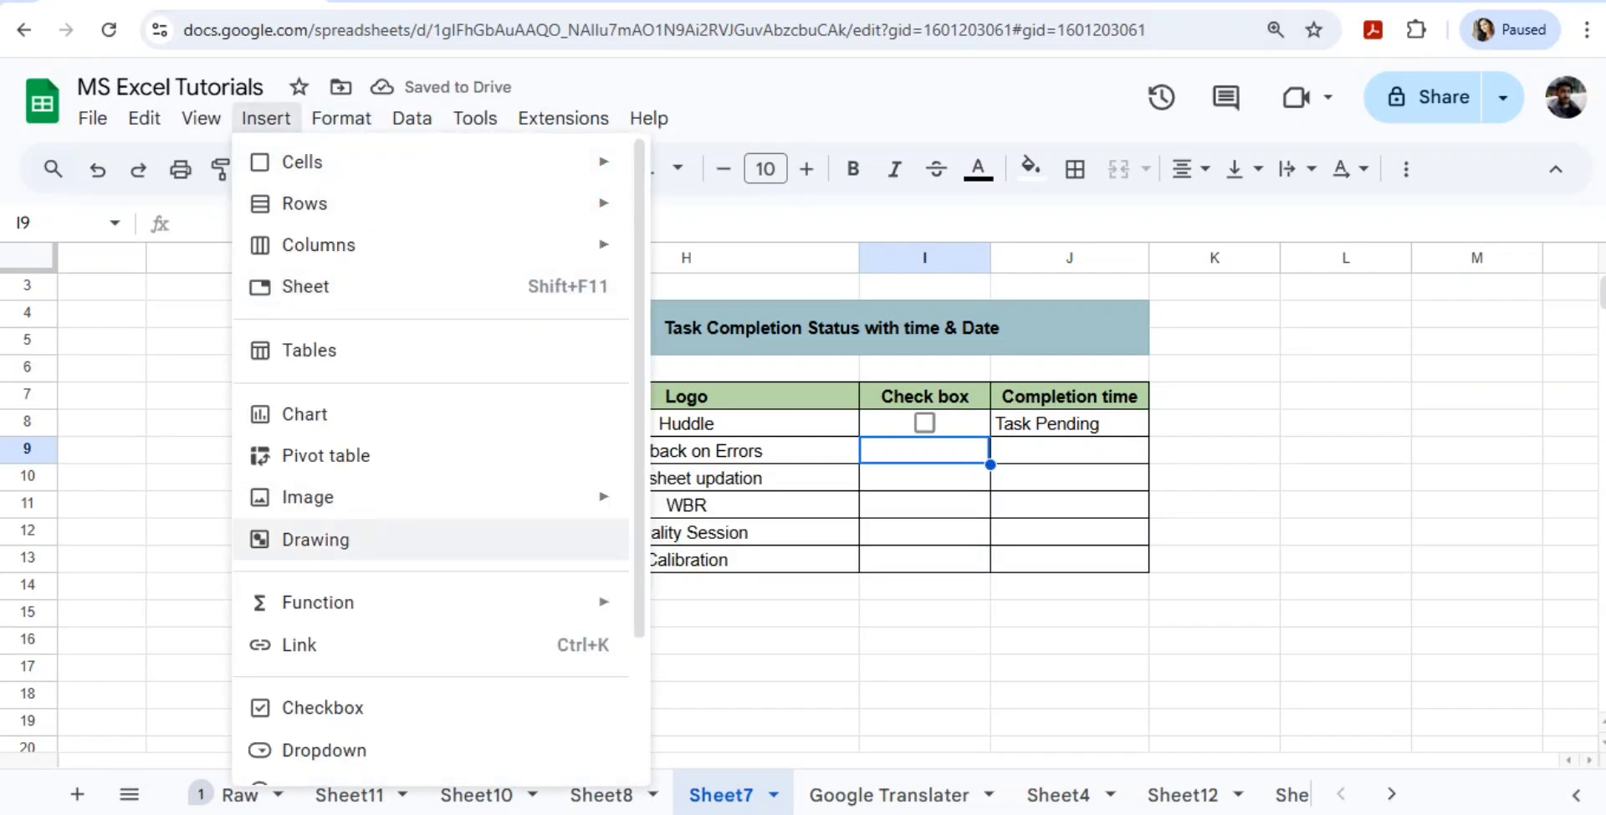
{"action": "left_click", "coordinate": [322, 708]}
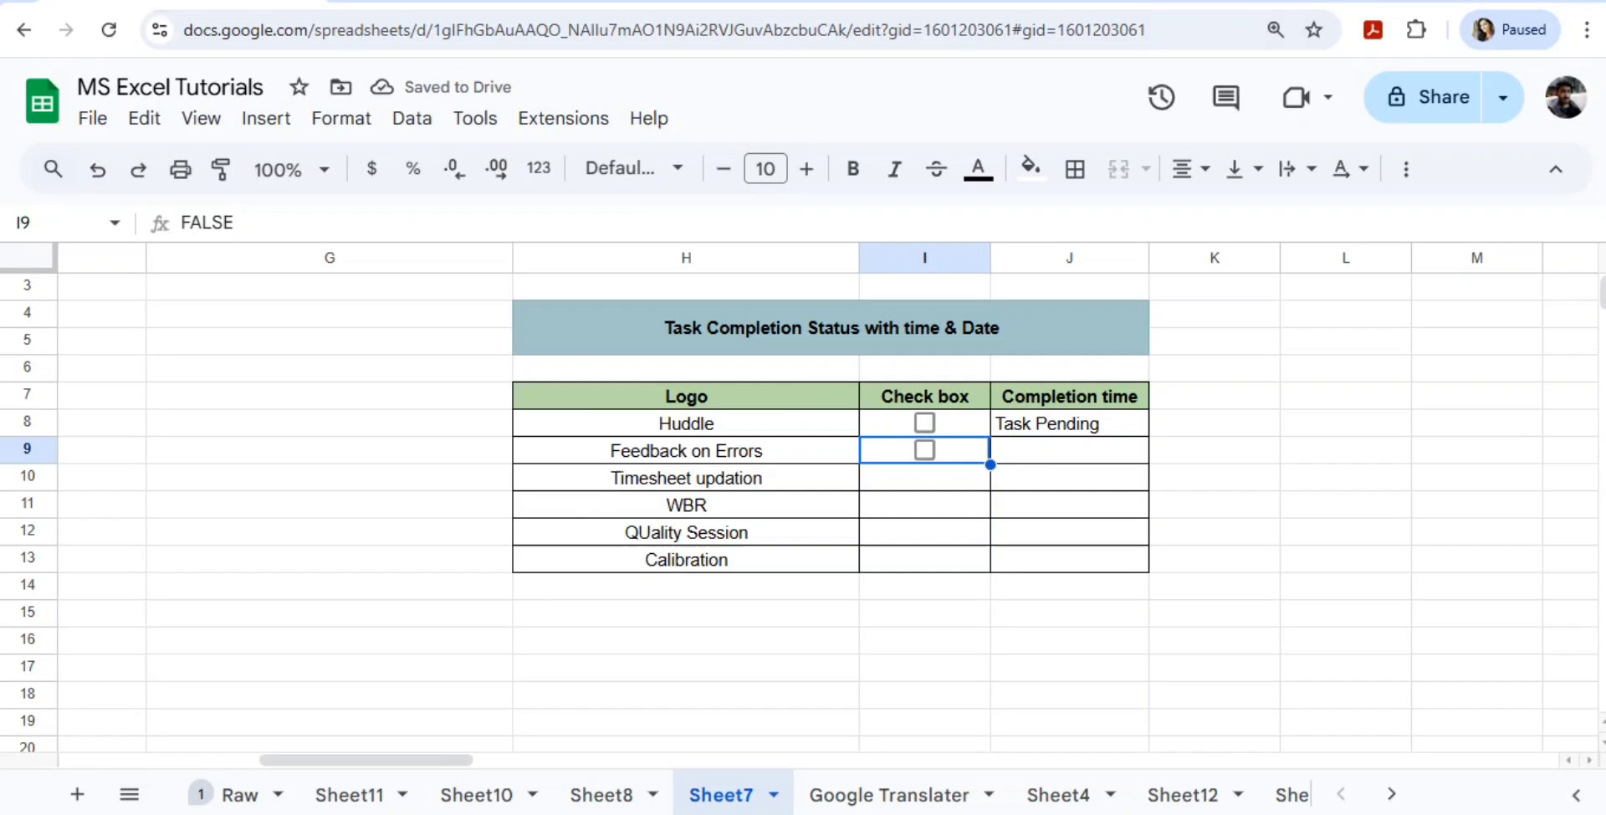
{"action": "double_click", "coordinate": [989, 464]}
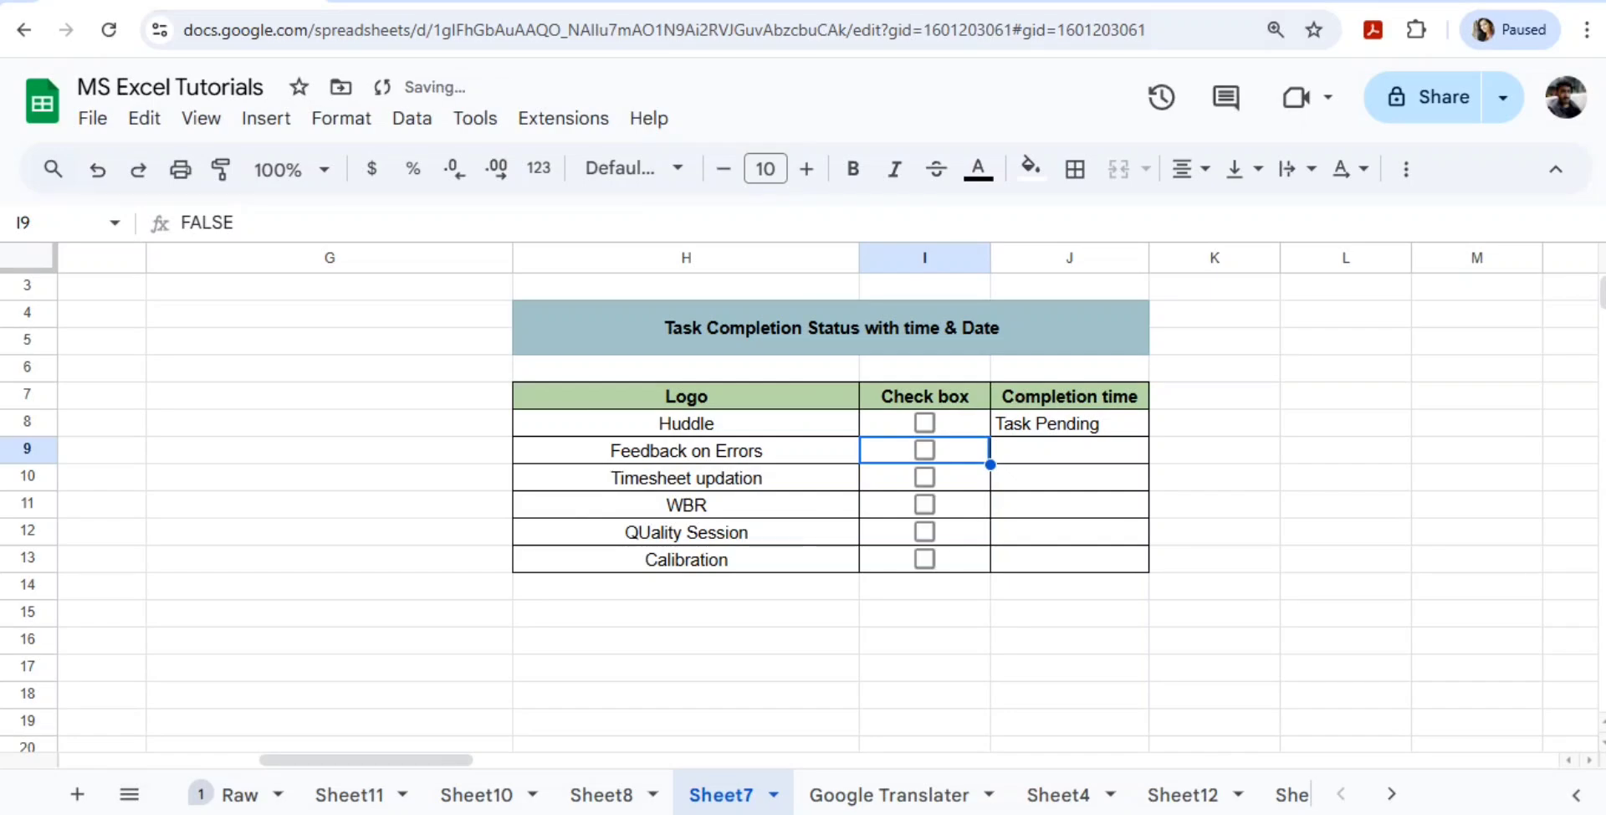
Step: Start an IF formula in J9, then cancel it to recheck J8's formula
{"action": "key", "text": "Up"}
{"action": "key", "text": "Right"}
{"action": "key", "text": "Down"}
{"action": "type", "text": "=iF(I9=false,\"Task Pending\",now())"}
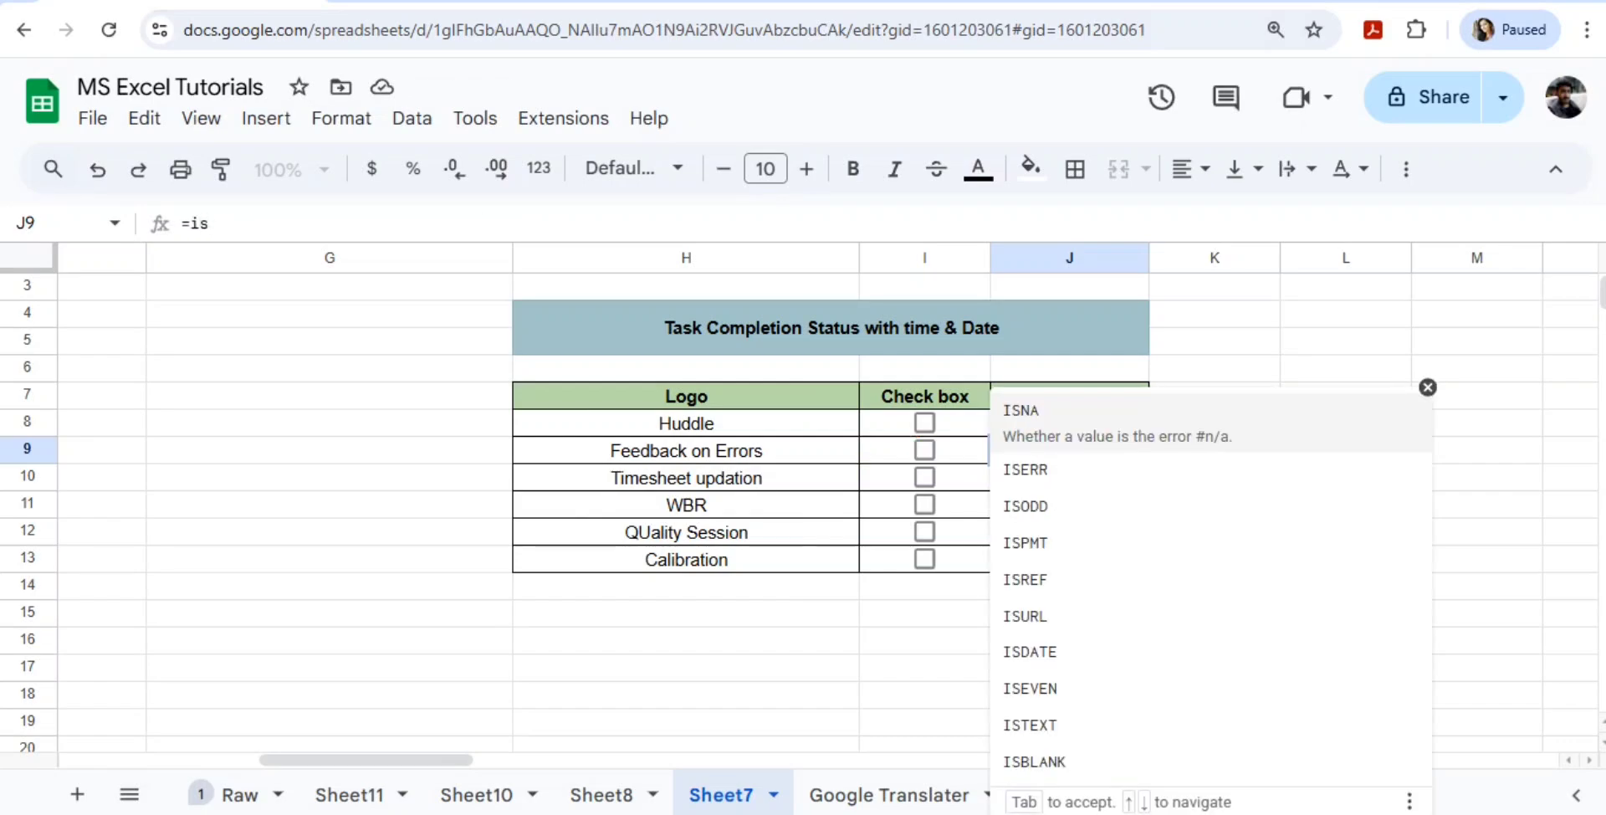
{"action": "key", "text": "Escape"}
{"action": "key", "text": "Up"}
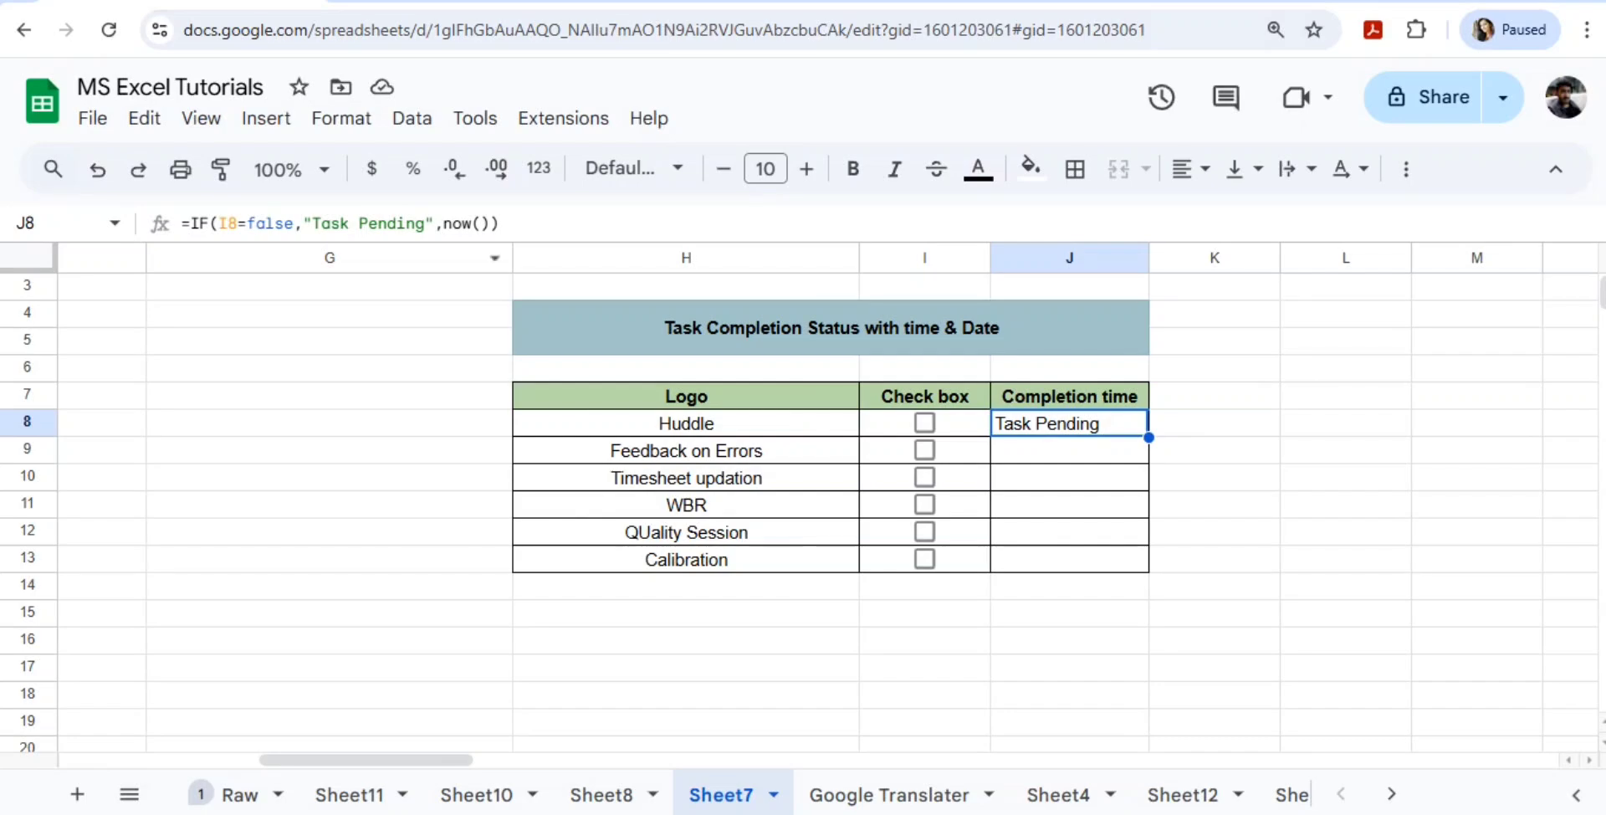
{"action": "key", "text": "Down"}
Step: Enter the condition =if(I9=false in J9
{"action": "type", "text": "=if("}
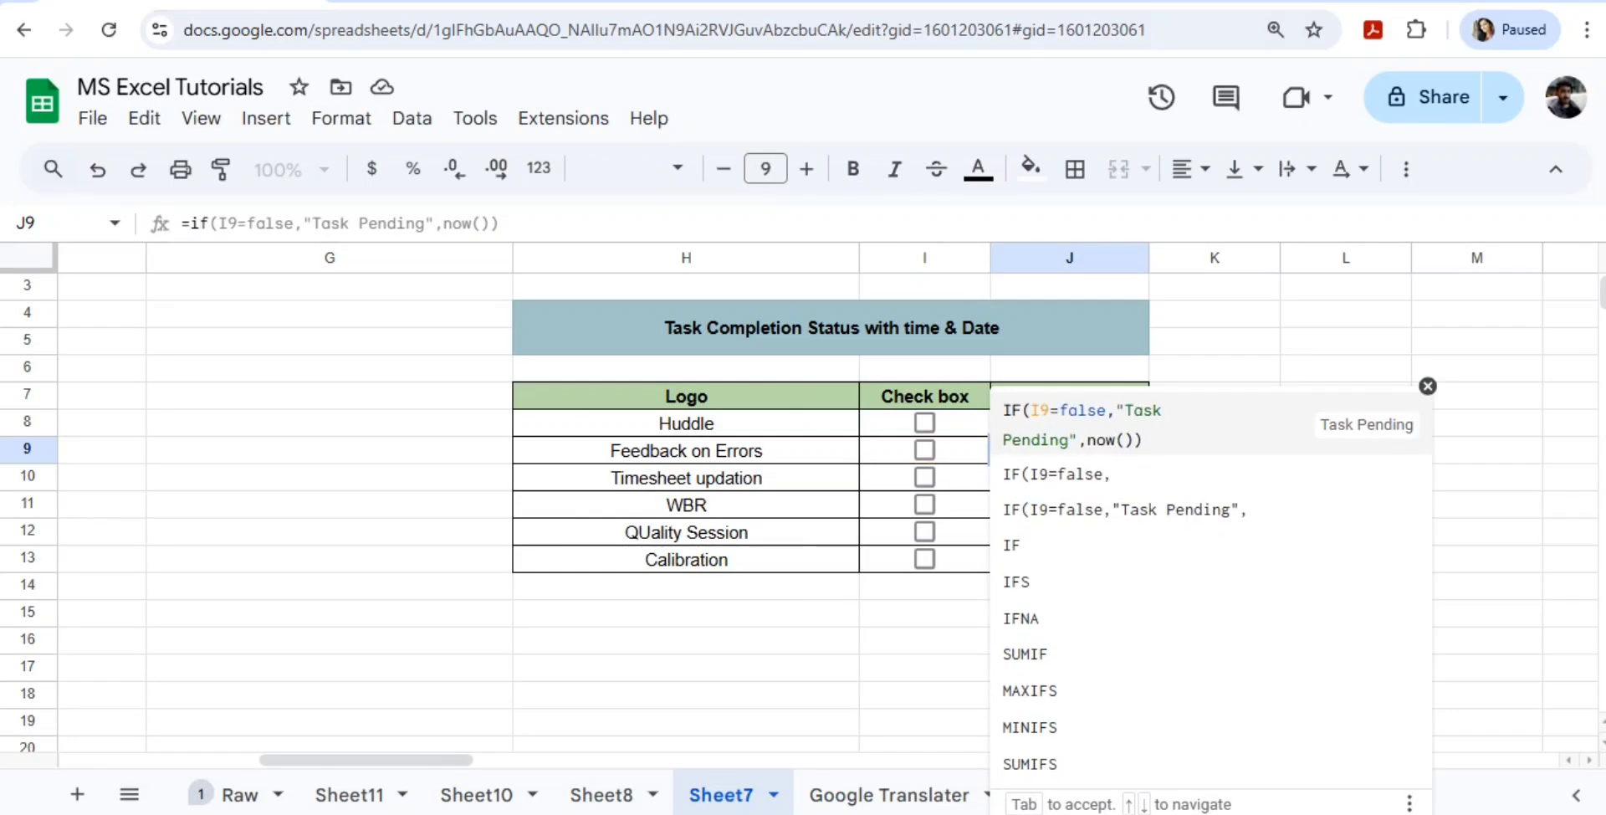
{"action": "key", "text": "Escape"}
{"action": "type", "text": "(I9"}
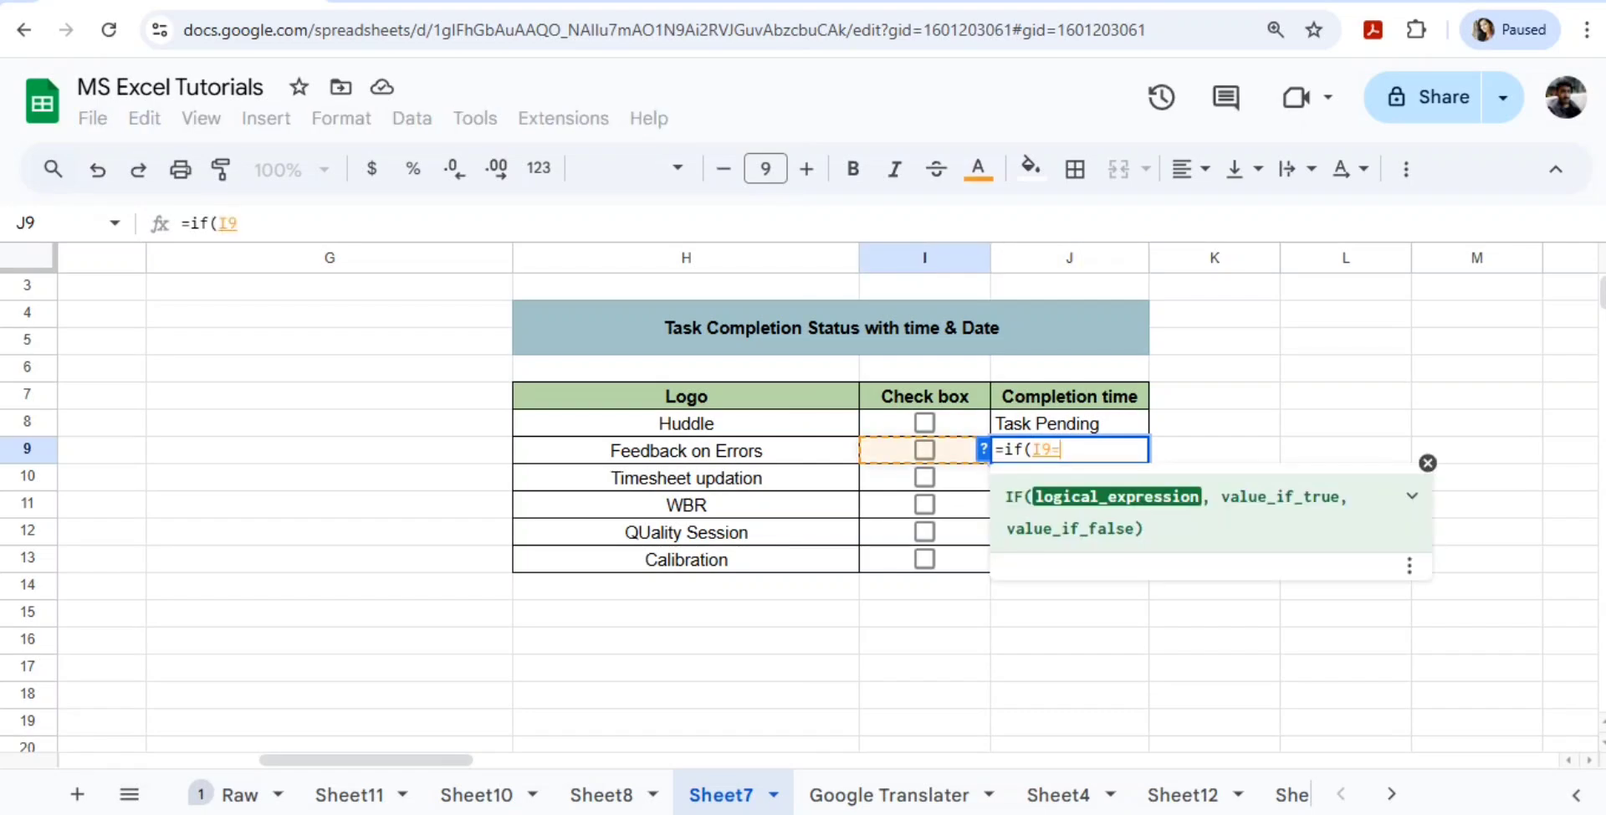
{"action": "type", "text": "="}
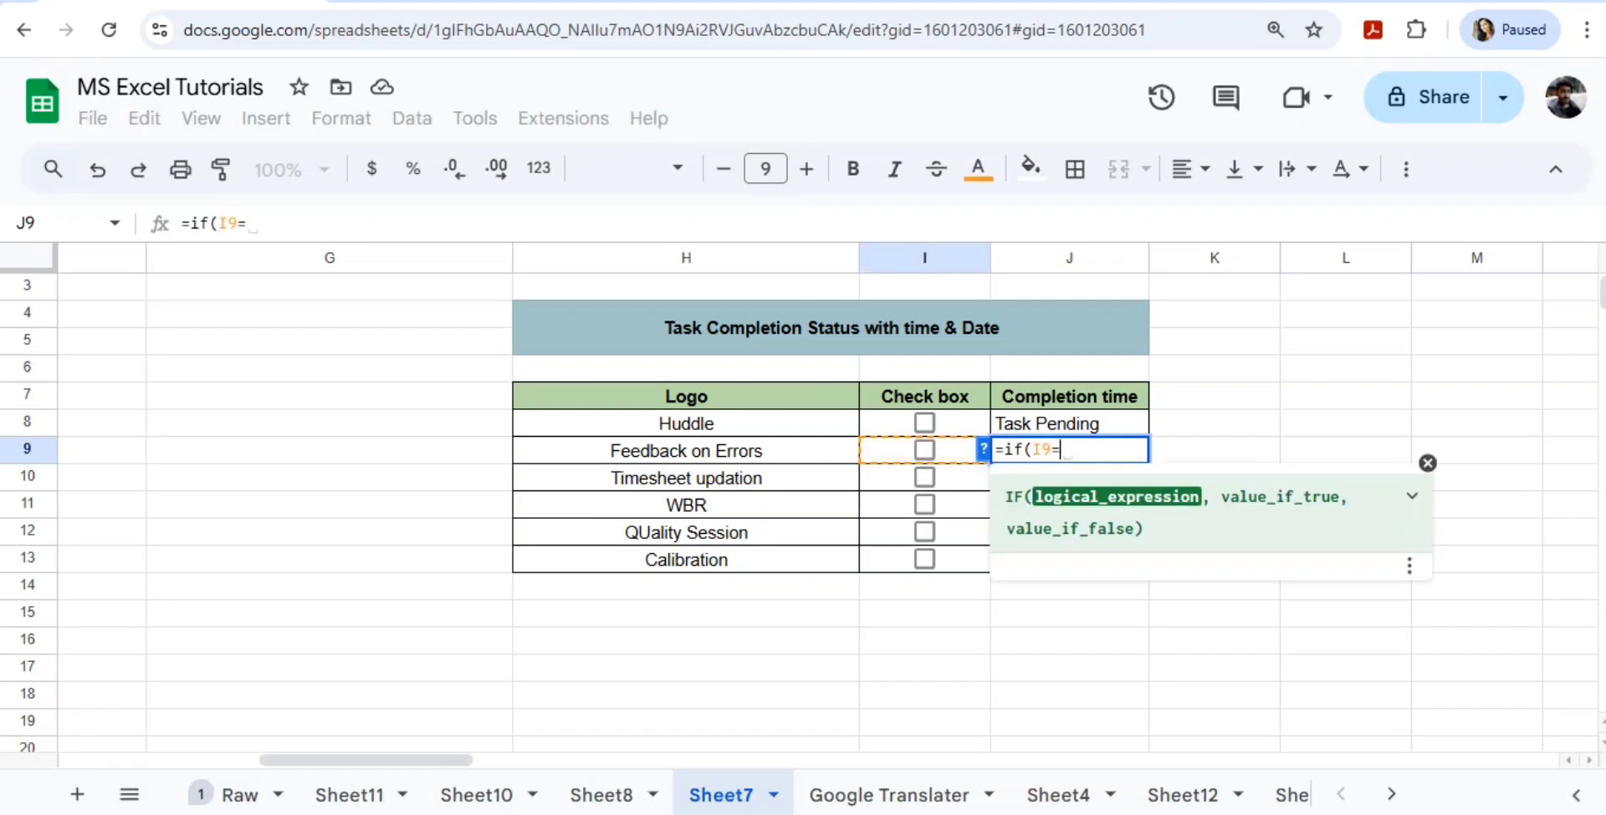
{"action": "type", "text": "fa"}
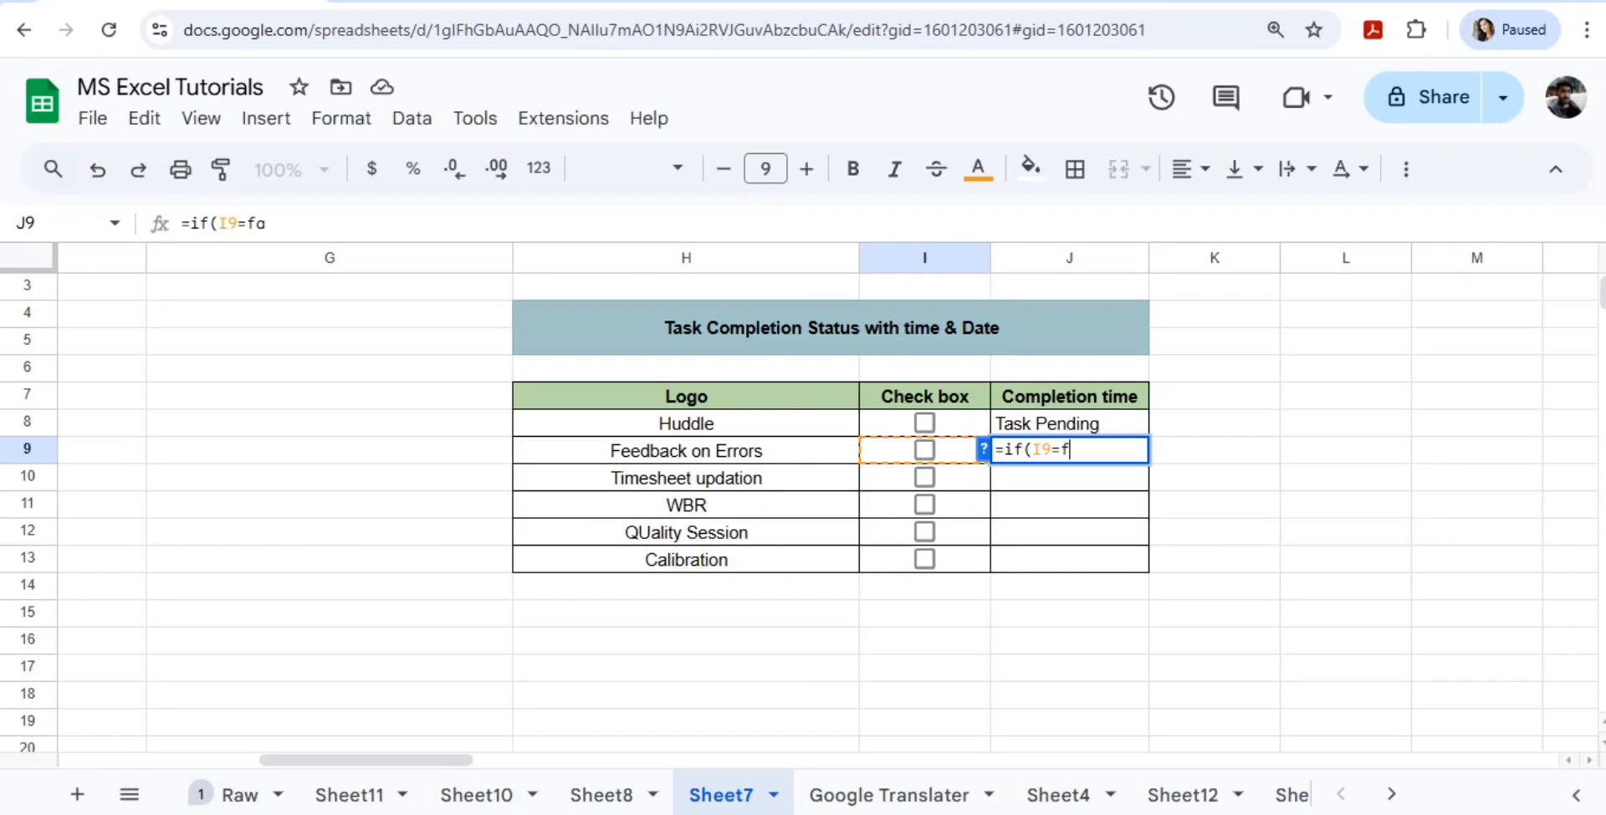
{"action": "key", "text": "BackSpace"}
{"action": "type", "text": "fa"}
{"action": "key", "text": "BackSpace"}
{"action": "type", "text": "al"}
{"action": "type", "text": "se"}
{"action": "key", "text": "Return"}
{"action": "key", "text": "Up"}
{"action": "key", "text": "Up"}
{"action": "key", "text": "Down"}
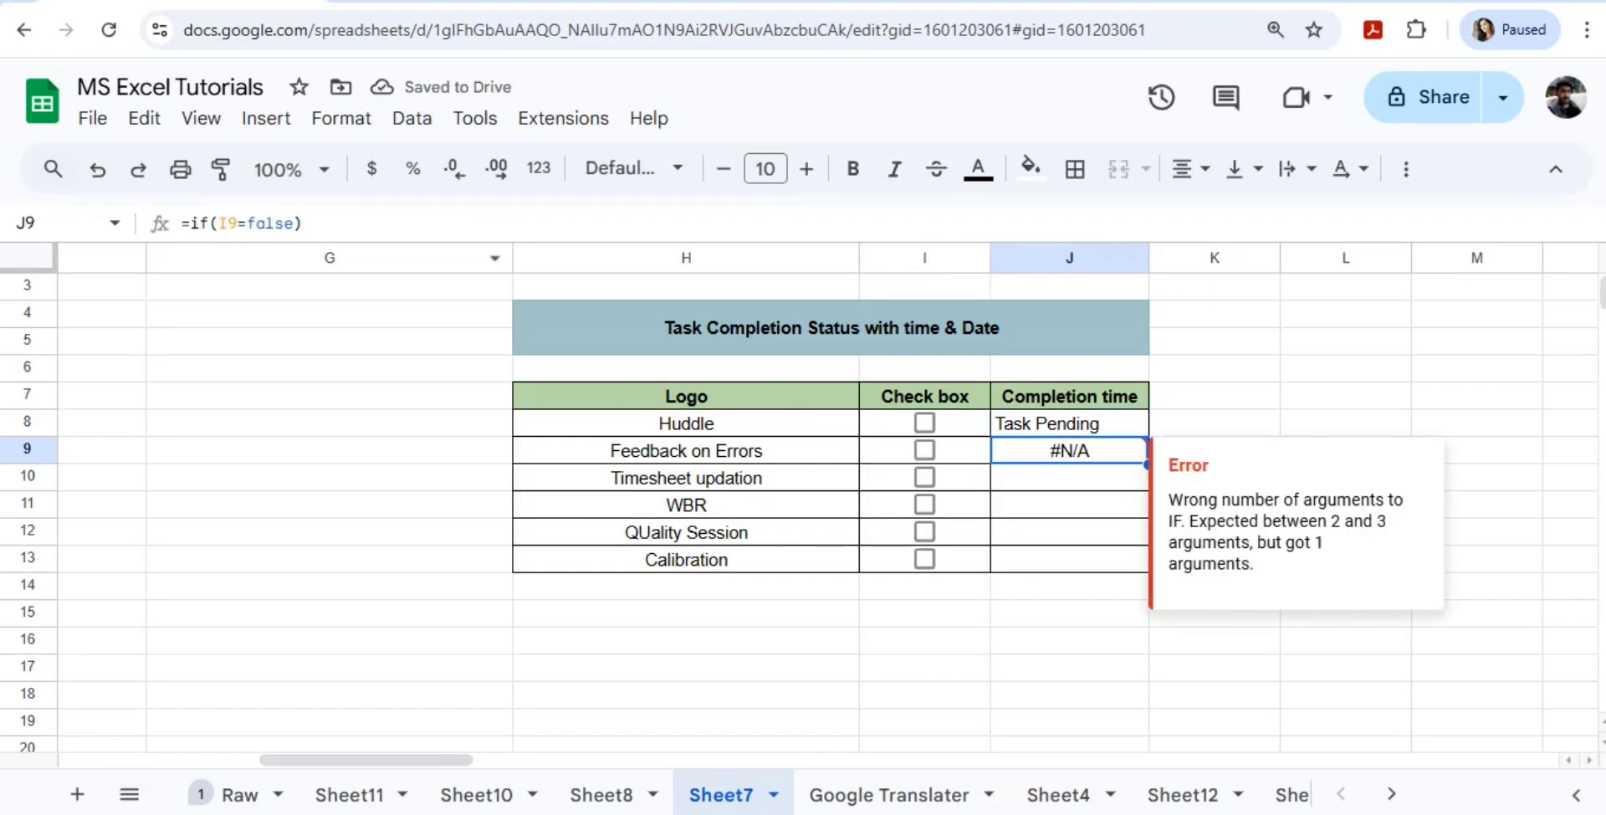
Step: Complete J9's formula as =if(I9=false,"task pending",now())
{"action": "key", "text": "F2"}
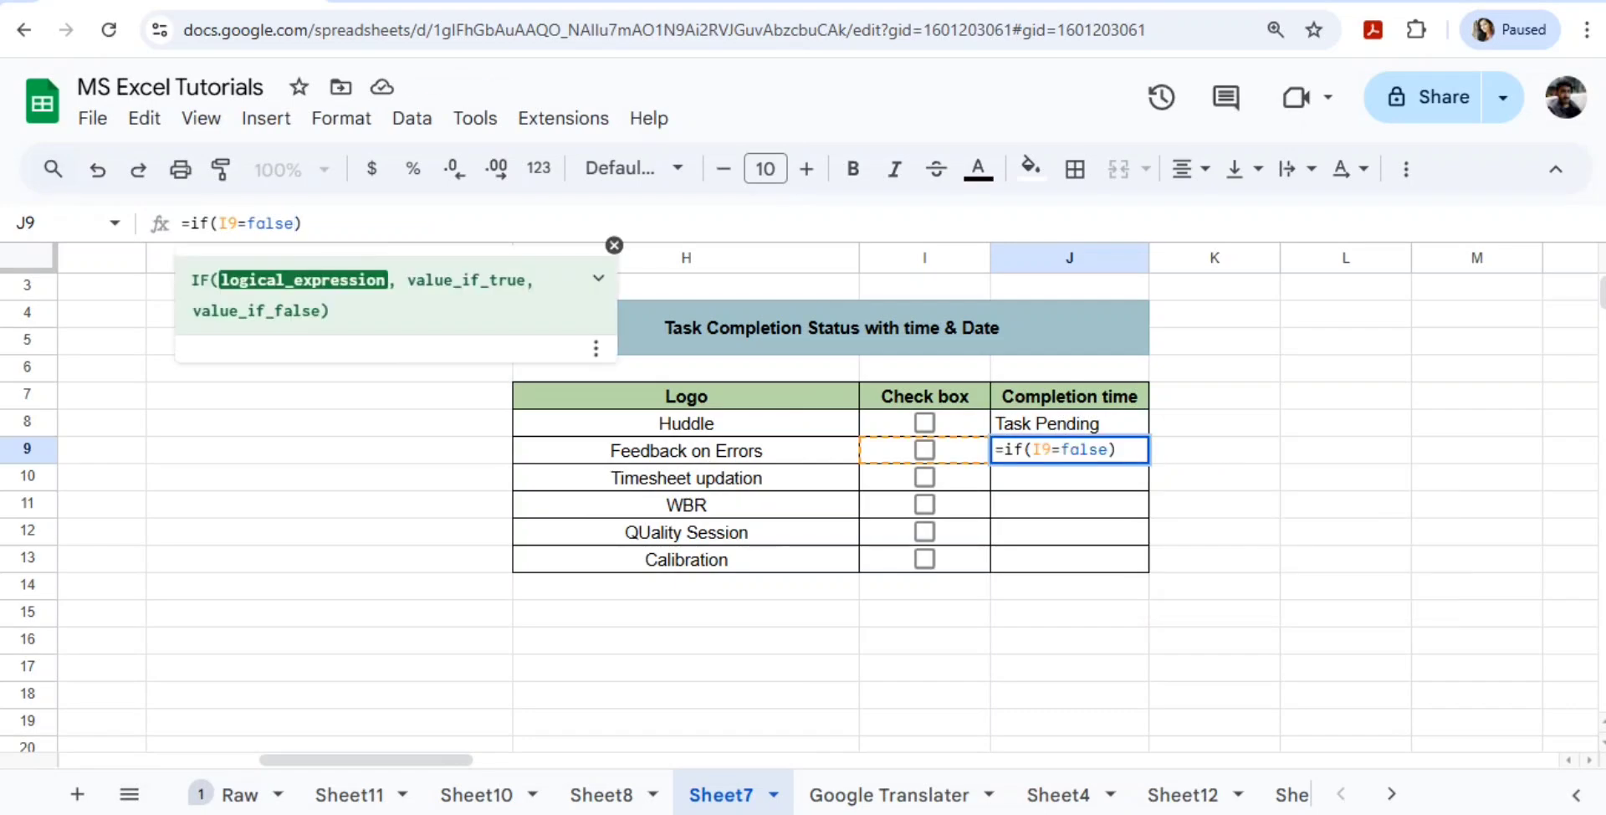
{"action": "key", "text": "Right"}
{"action": "type", "text": ", \""}
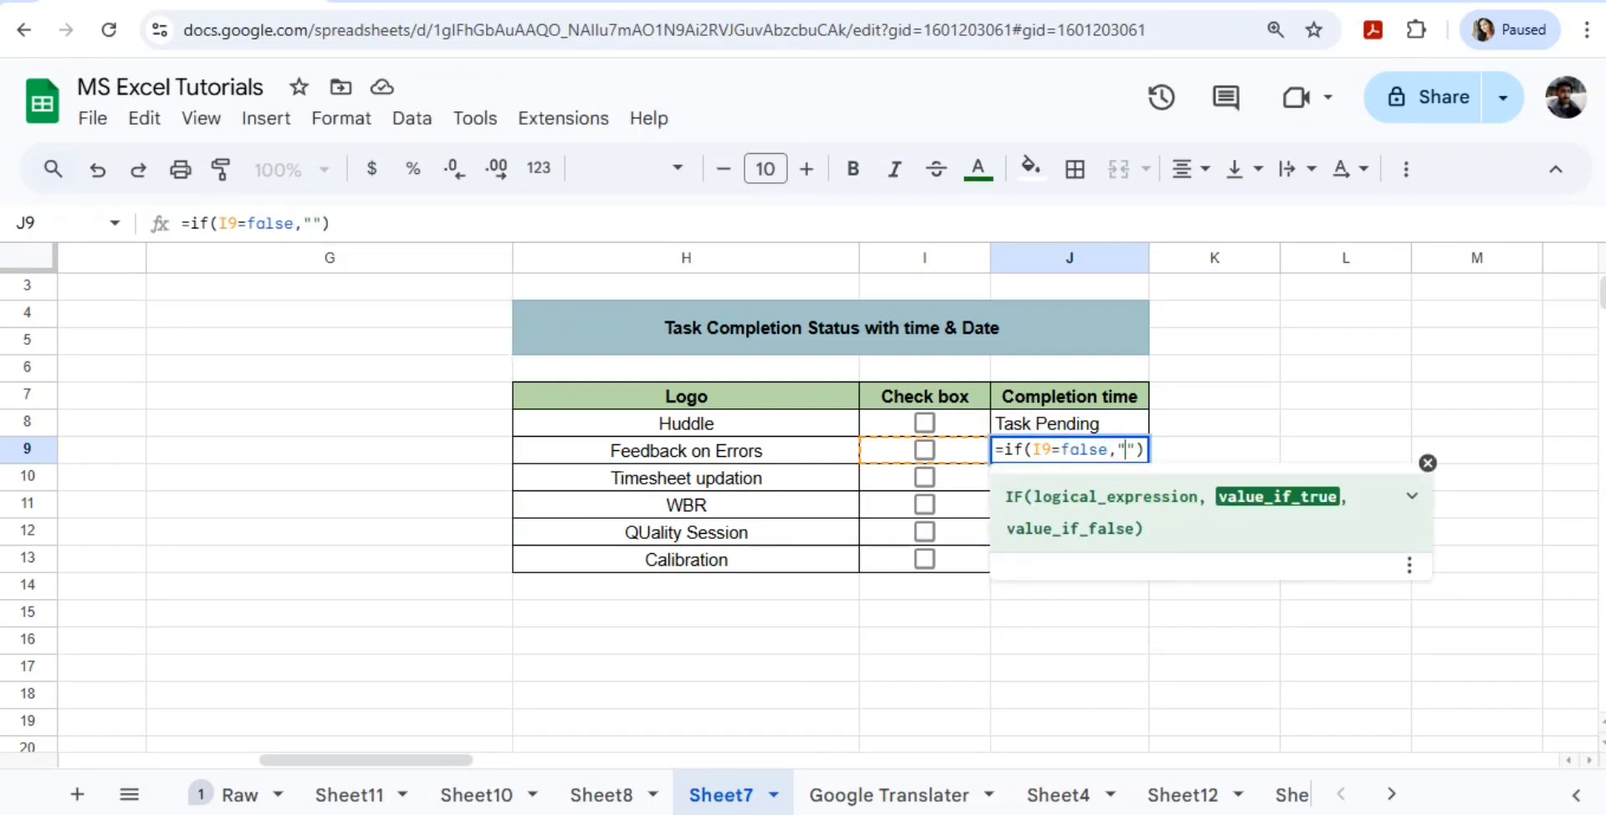
{"action": "type", "text": "task pending"}
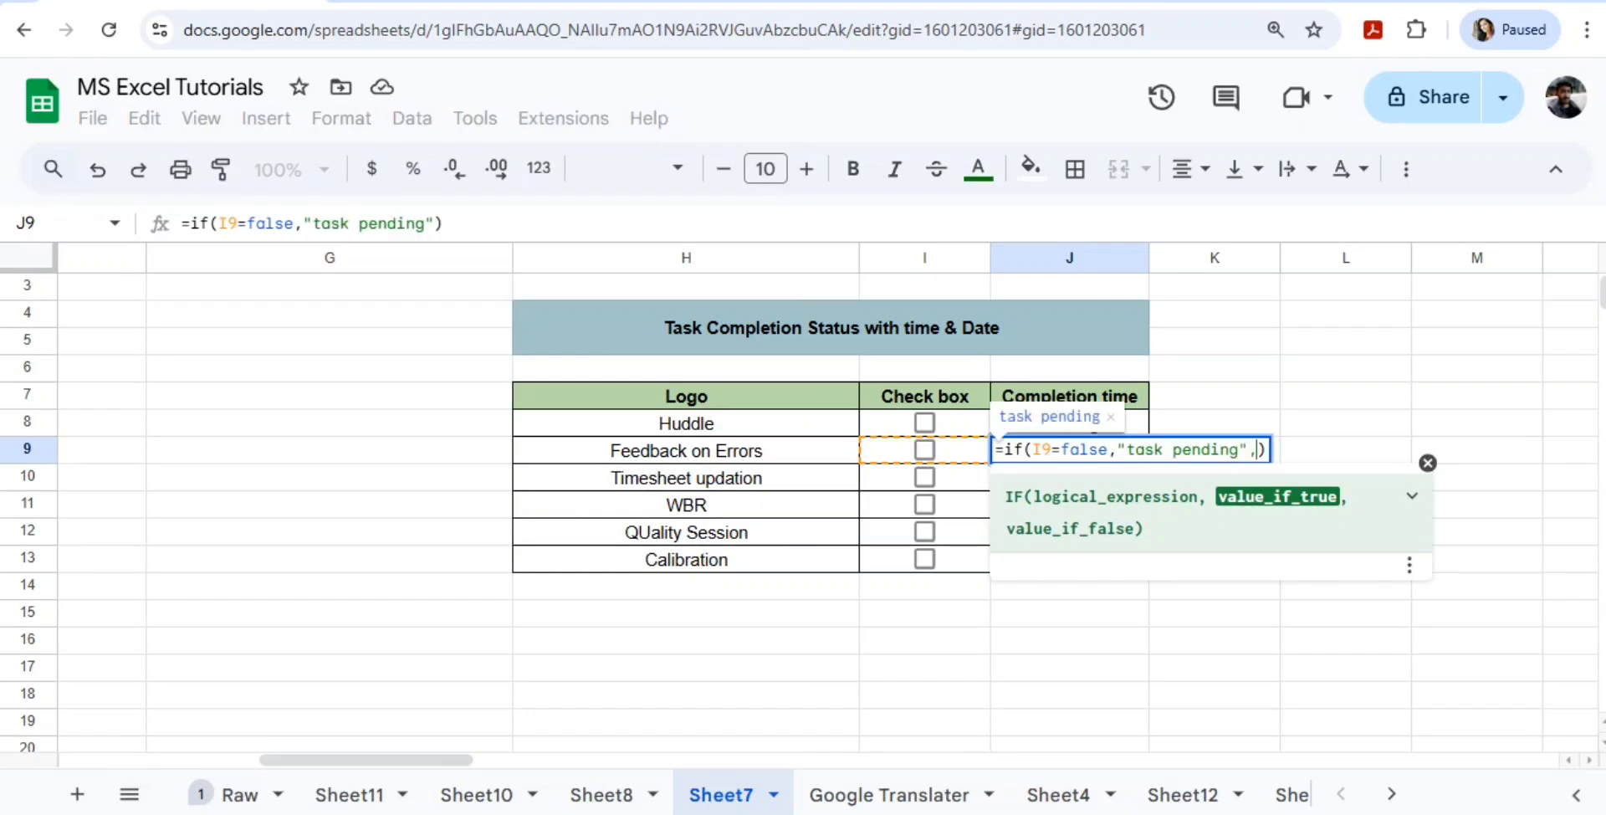
{"action": "type", "text": "\","}
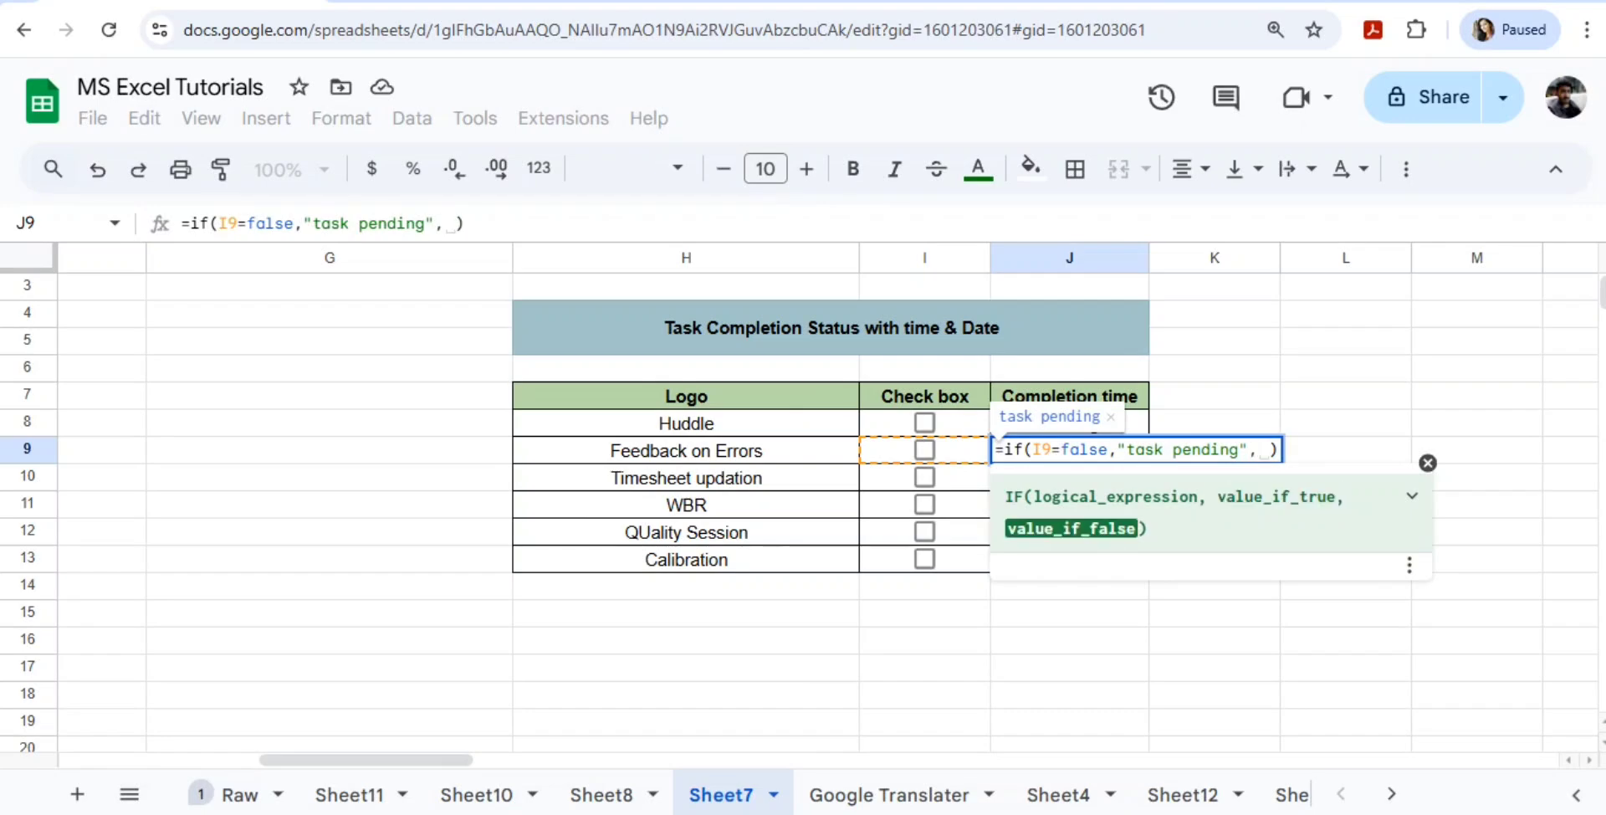
{"action": "type", "text": "now()"}
{"action": "key", "text": "Return"}
Step: Tick Feedback on Errors so J9 shows 11/4/2024 20:42:55
{"action": "key", "text": "Up"}
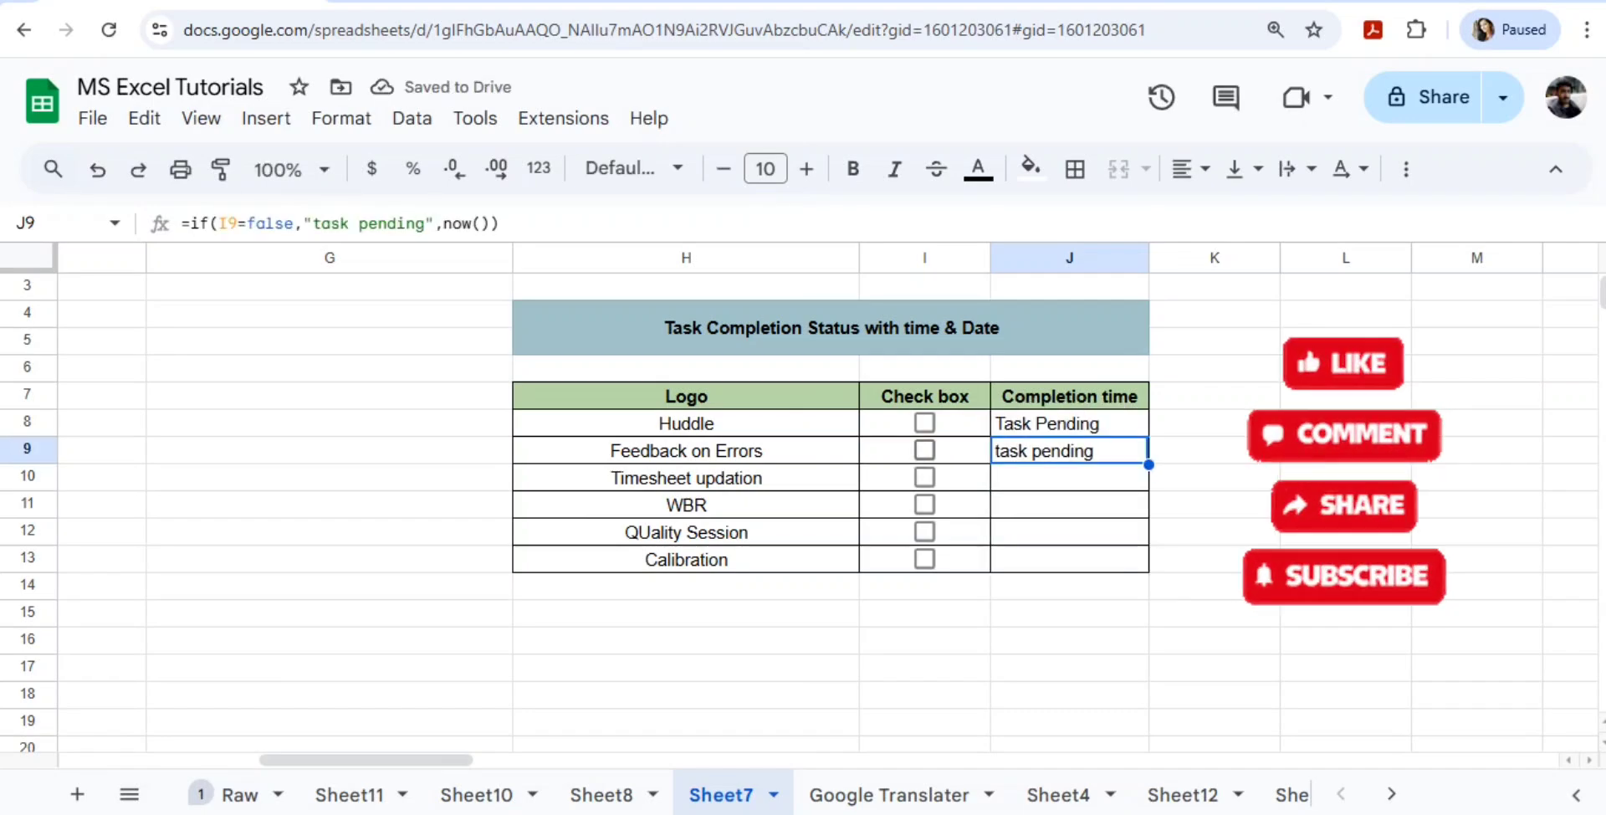
{"action": "key", "text": "Left"}
{"action": "key", "text": "space"}
Step: Copy J8's IF/NOW formula down through J13
{"action": "key", "text": "Right"}
{"action": "key", "text": "Up"}
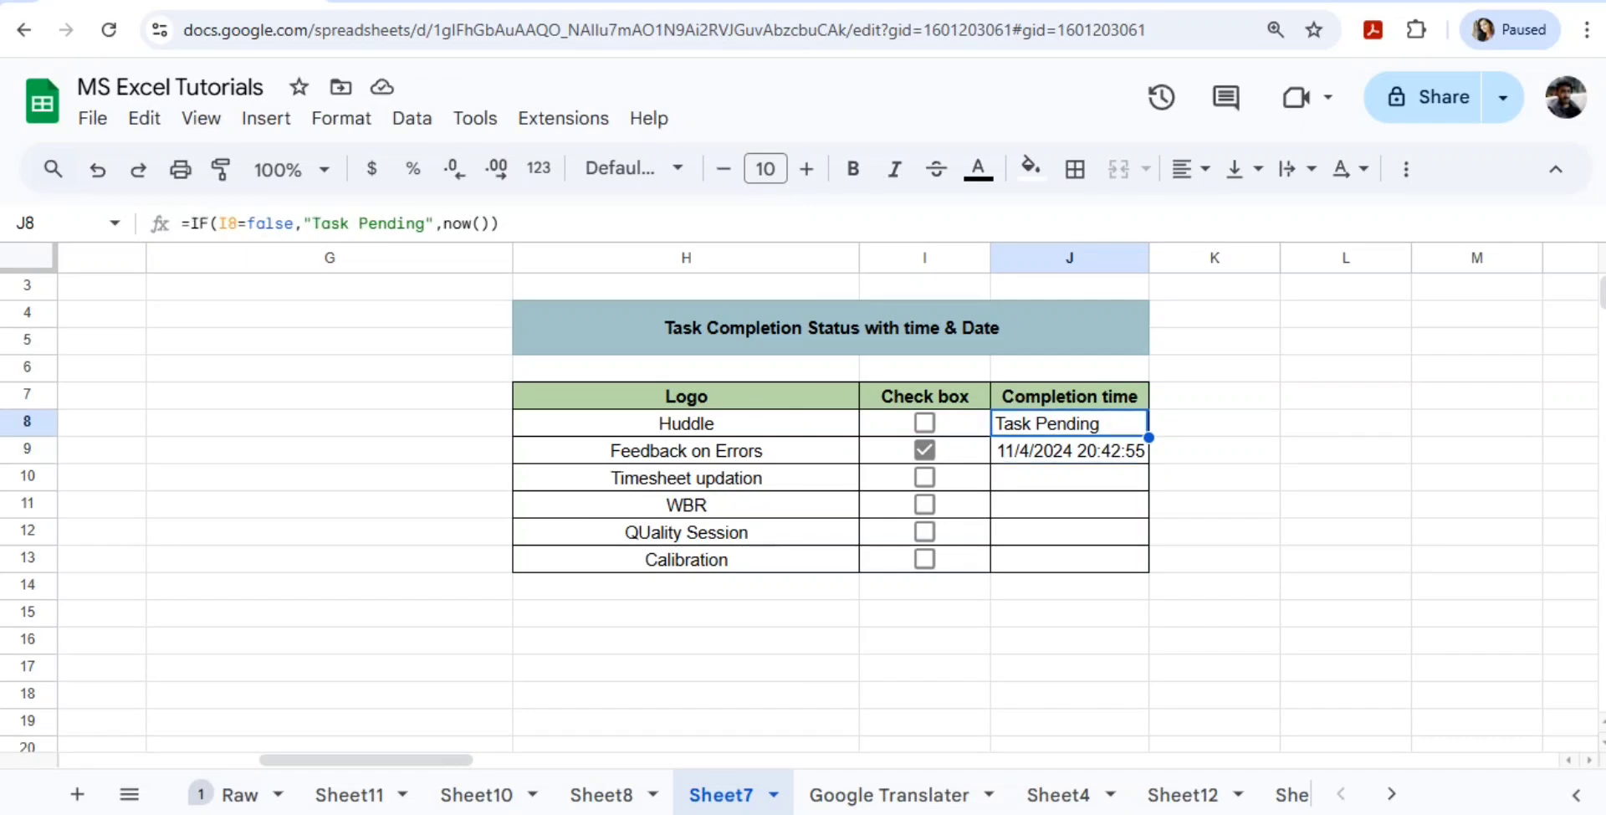
{"action": "left_click_drag", "start_coordinate": [1150, 437], "coordinate": [1149, 572]}
Step: Tick Huddle, Timesheet updation, WBR and QUality Session checkboxes
{"action": "left_click", "coordinate": [924, 423]}
{"action": "left_click", "coordinate": [924, 477]}
{"action": "left_click", "coordinate": [924, 504]}
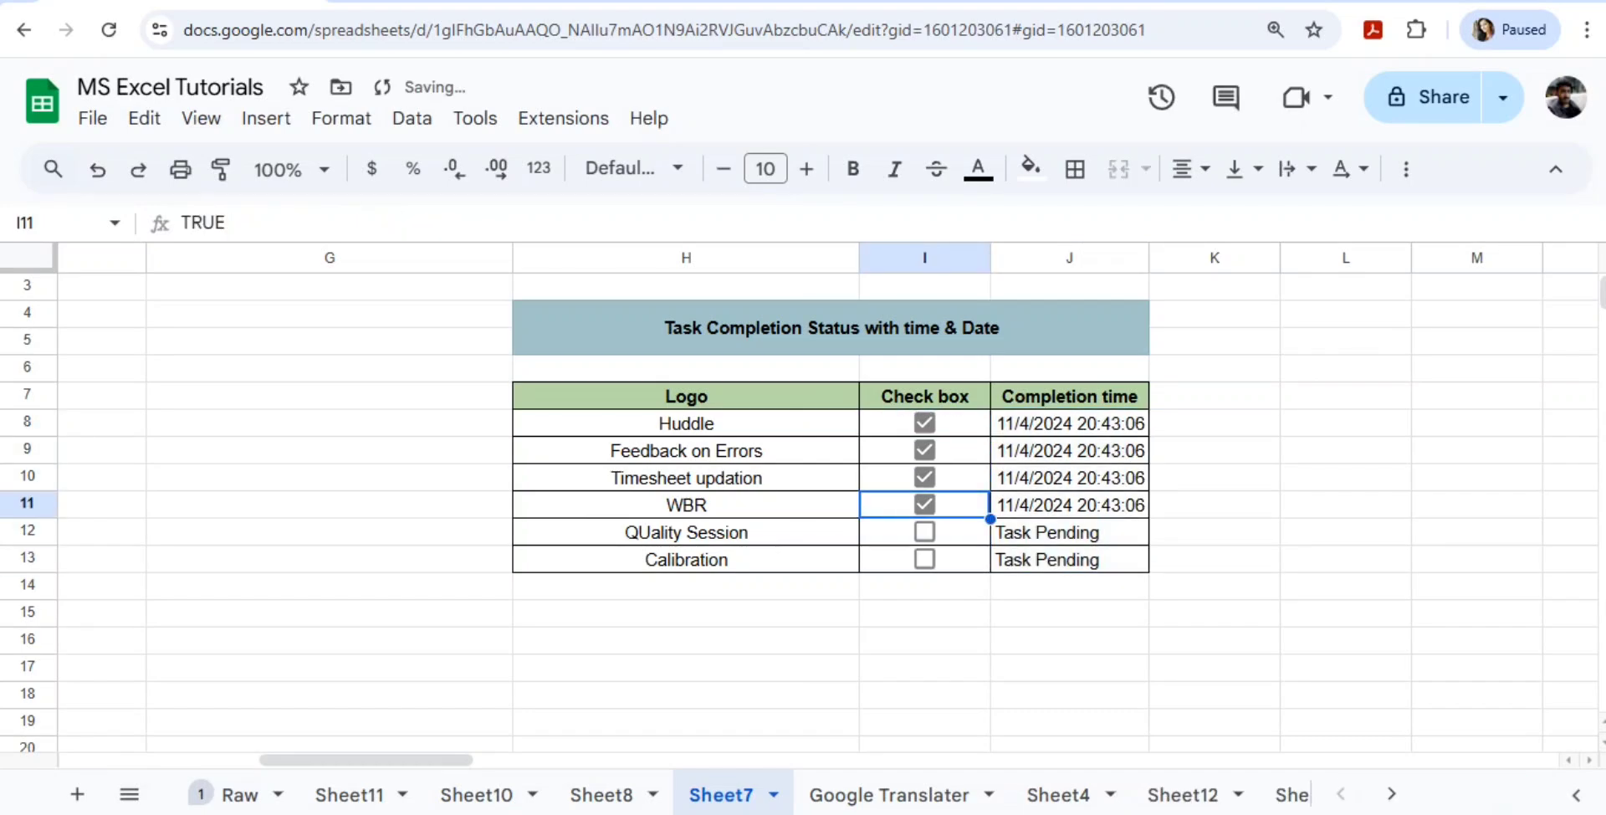
{"action": "left_click", "coordinate": [924, 531]}
Step: Untick QUality Session, Timesheet updation, Feedback on Errors, Huddle and WBR
{"action": "key", "text": "space"}
{"action": "key", "text": "Up"}
{"action": "key", "text": "Up"}
{"action": "key", "text": "space"}
{"action": "key", "text": "Up"}
{"action": "key", "text": "space"}
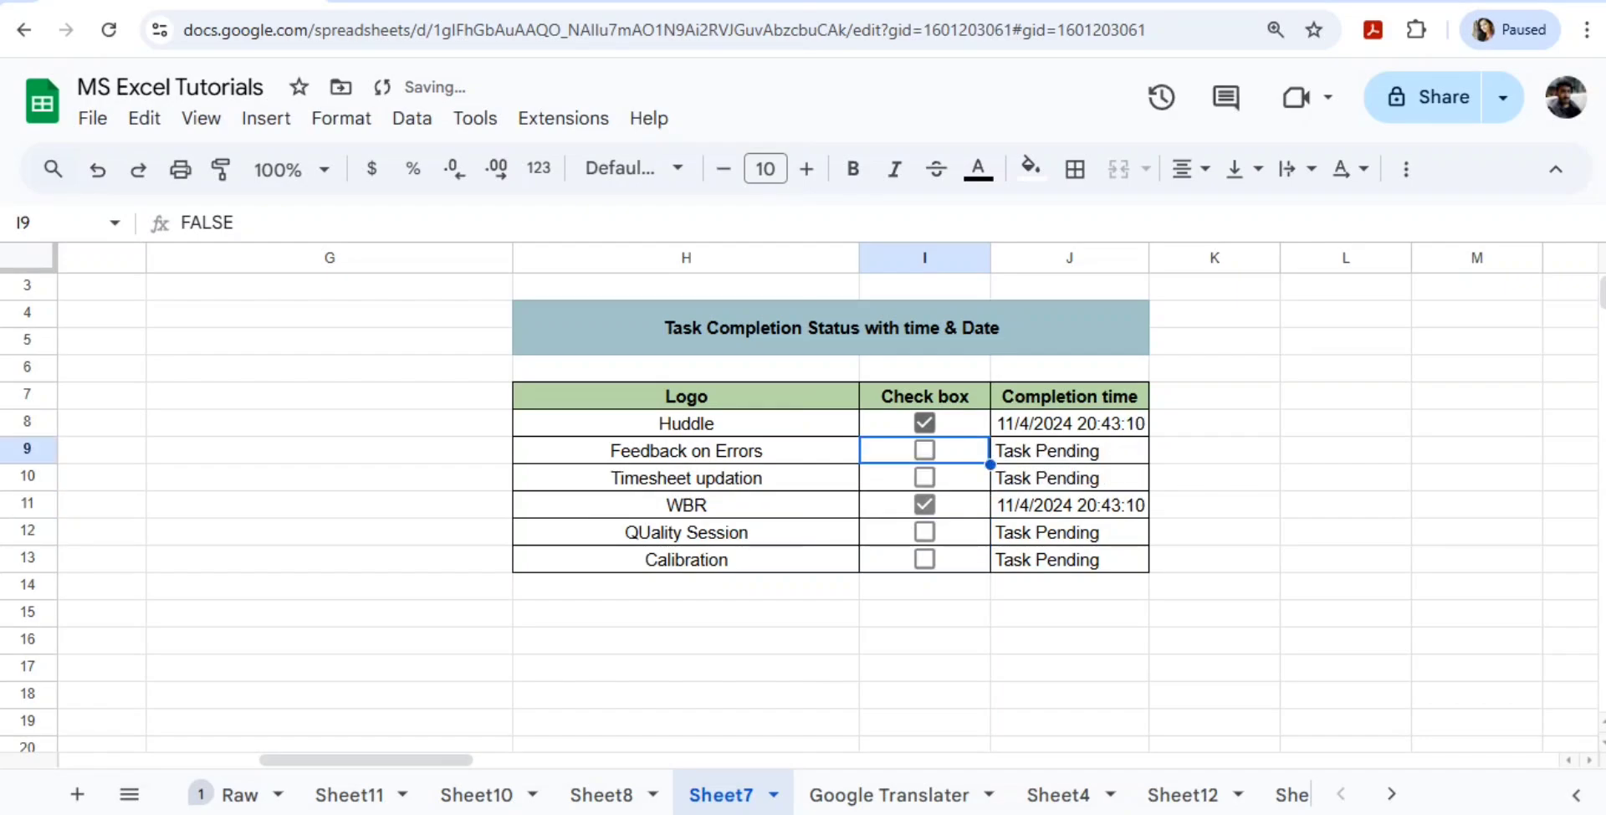
{"action": "key", "text": "Up"}
{"action": "key", "text": "space"}
{"action": "key", "text": "Down"}
{"action": "key", "text": "Down"}
{"action": "key", "text": "Down"}
{"action": "key", "text": "space"}
Step: Tick Huddle again to stamp its completion time
{"action": "key", "text": "Up"}
{"action": "key", "text": "Up"}
{"action": "key", "text": "Up"}
{"action": "key", "text": "Right"}
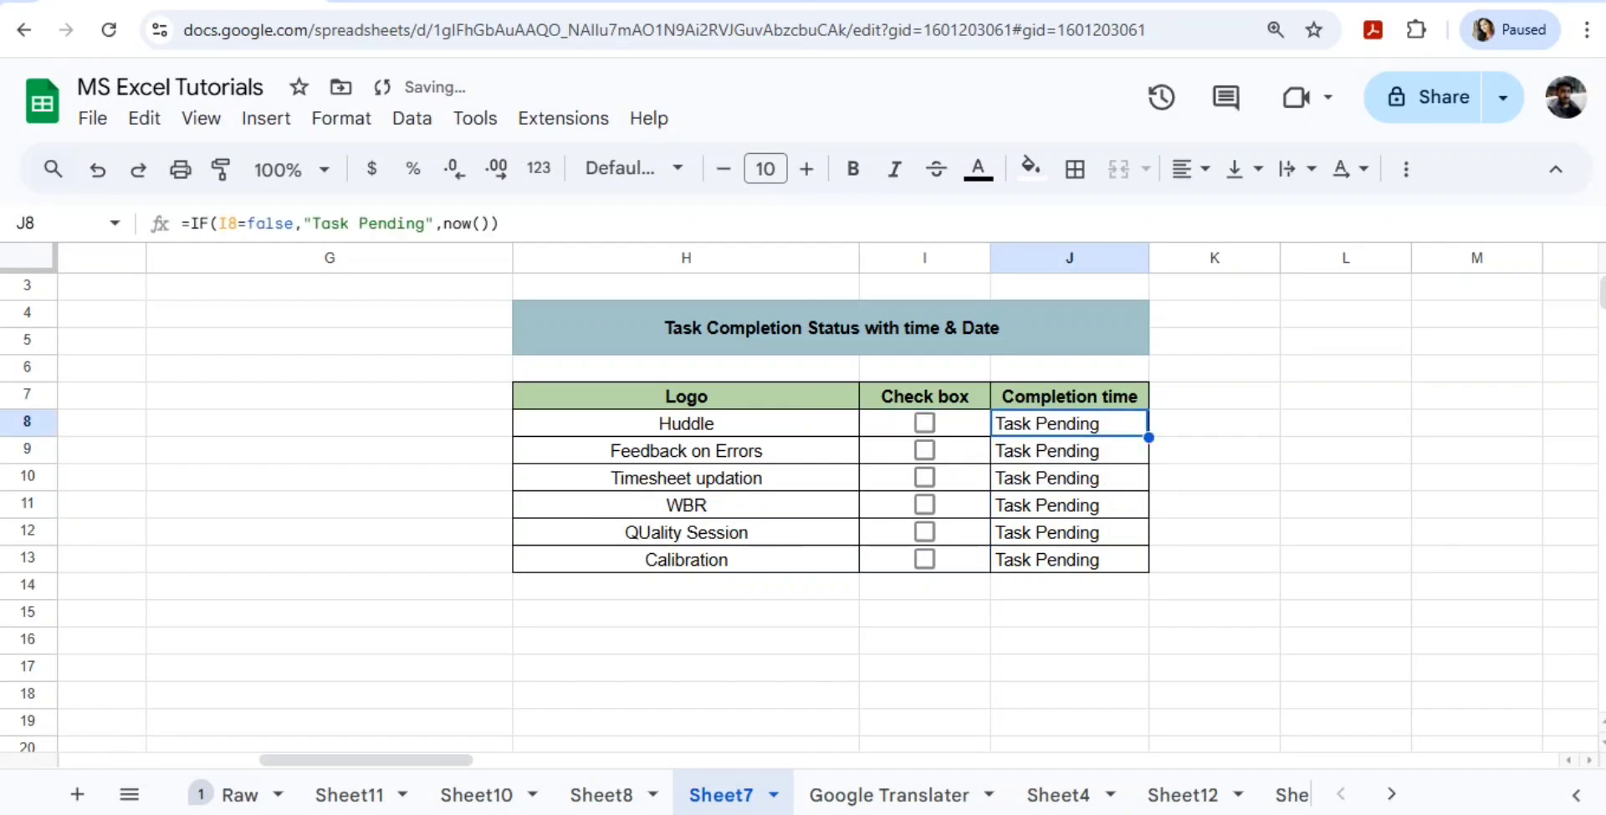
{"action": "key", "text": "Left"}
{"action": "key", "text": "space"}
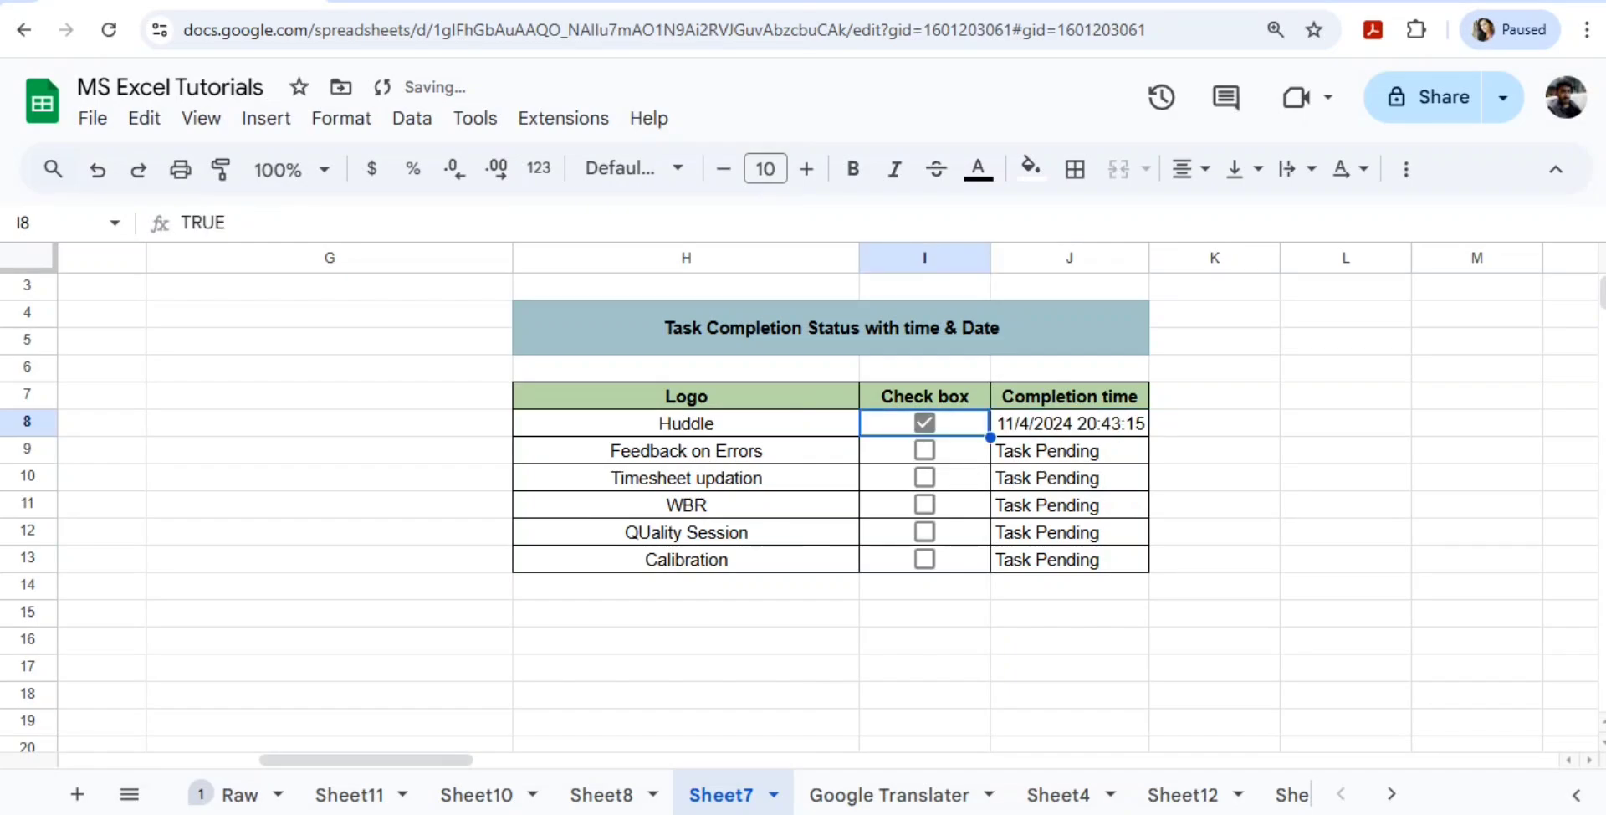
{"action": "key", "text": "Right"}
{"action": "key", "text": "Return"}
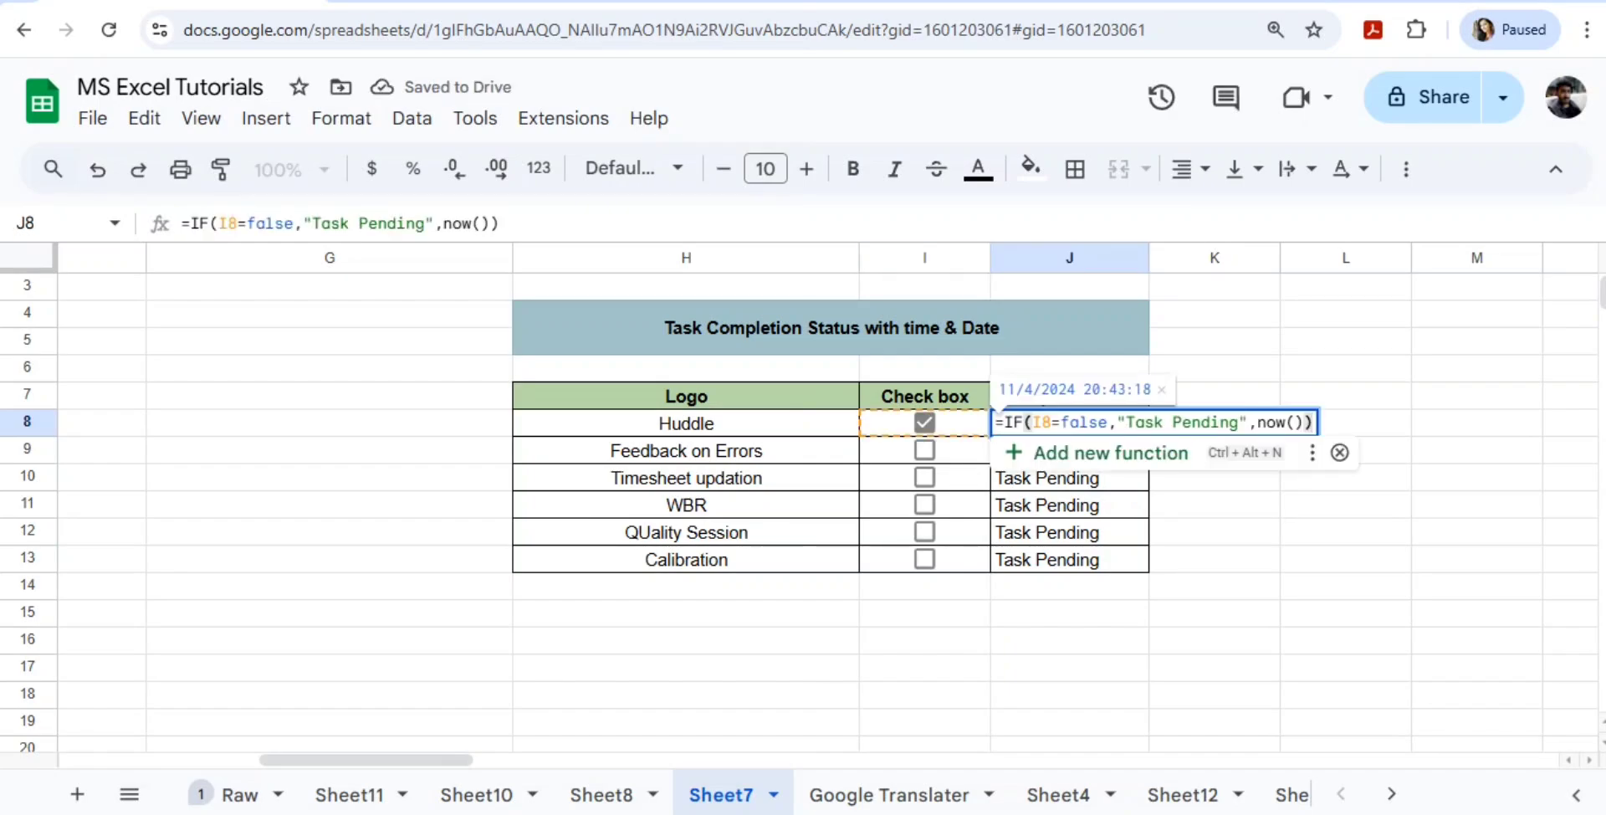
{"action": "key", "text": "Left"}
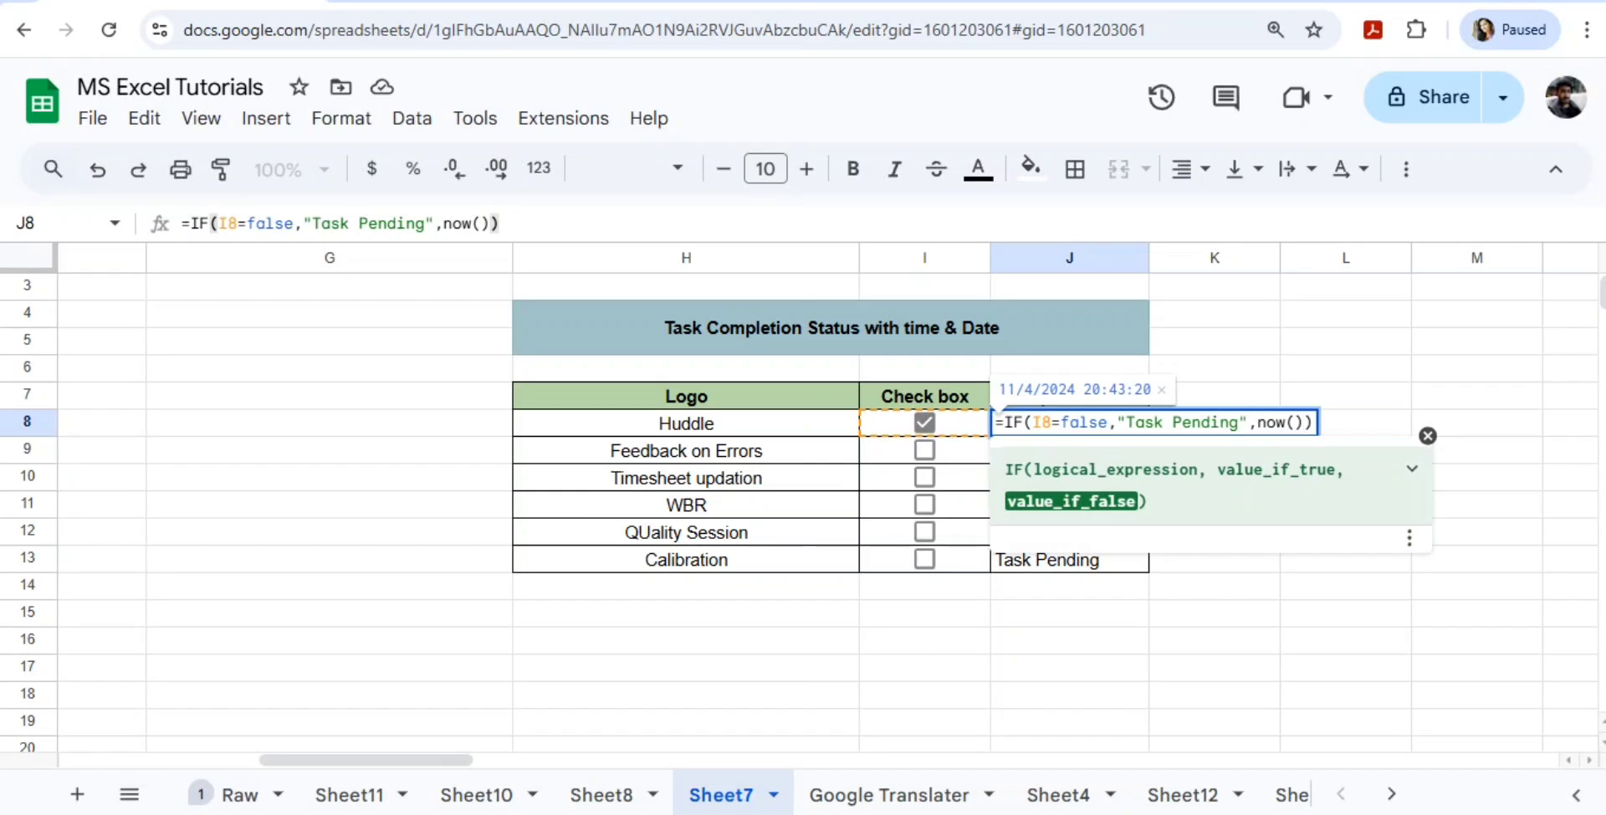
{"action": "double_click", "coordinate": [1271, 422]}
{"action": "key", "text": "BackSpace"}
{"action": "type", "text": "today"}
{"action": "key", "text": "Tab"}
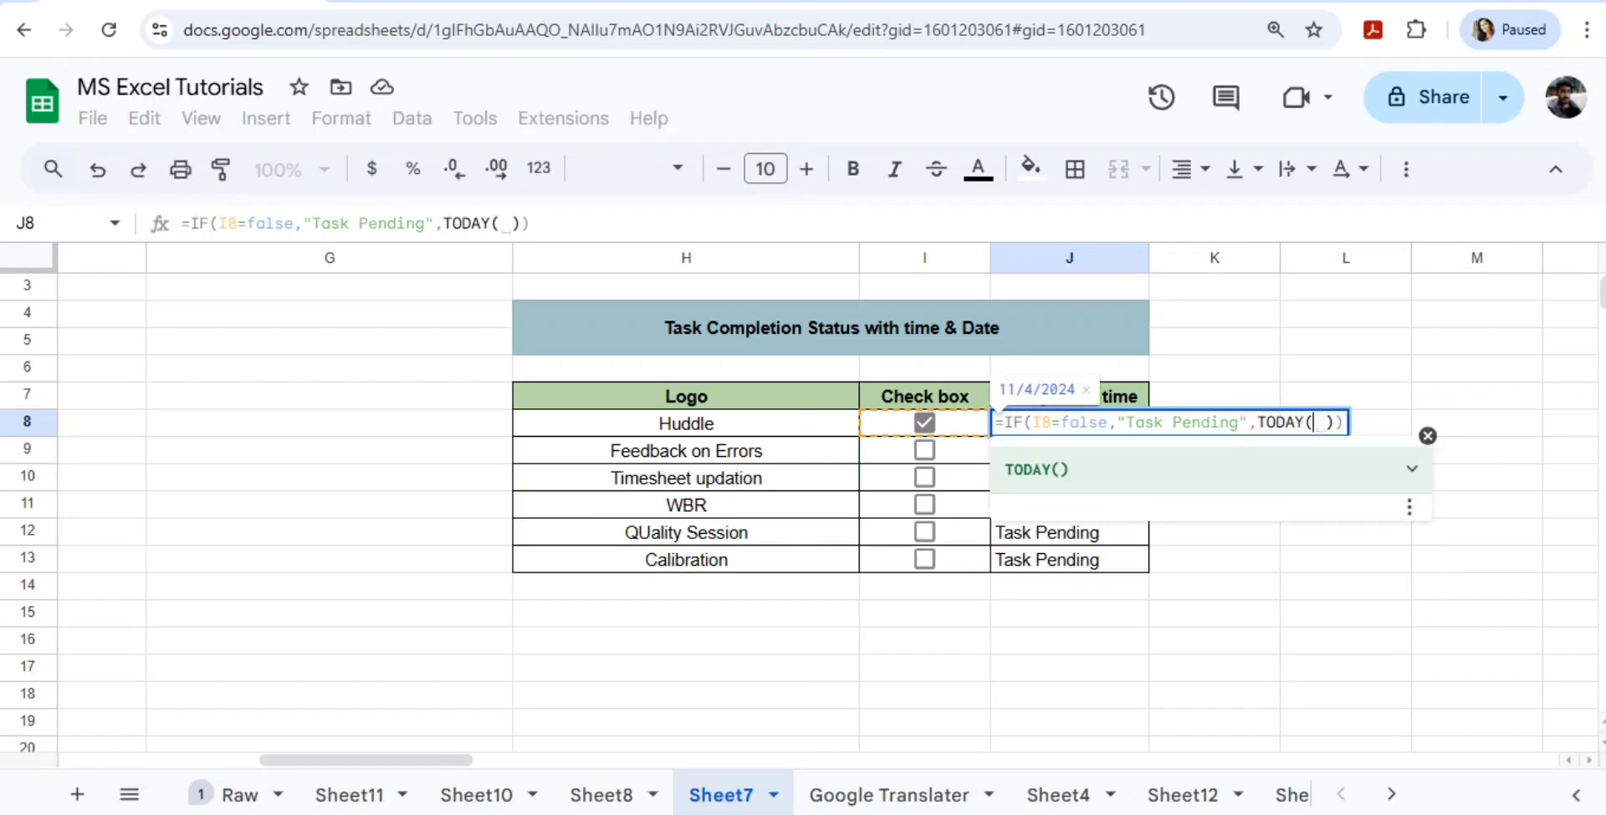
{"action": "key", "text": "Right"}
{"action": "key", "text": "BackSpace"}
{"action": "key", "text": "BackSpace"}
{"action": "key", "text": "Return"}
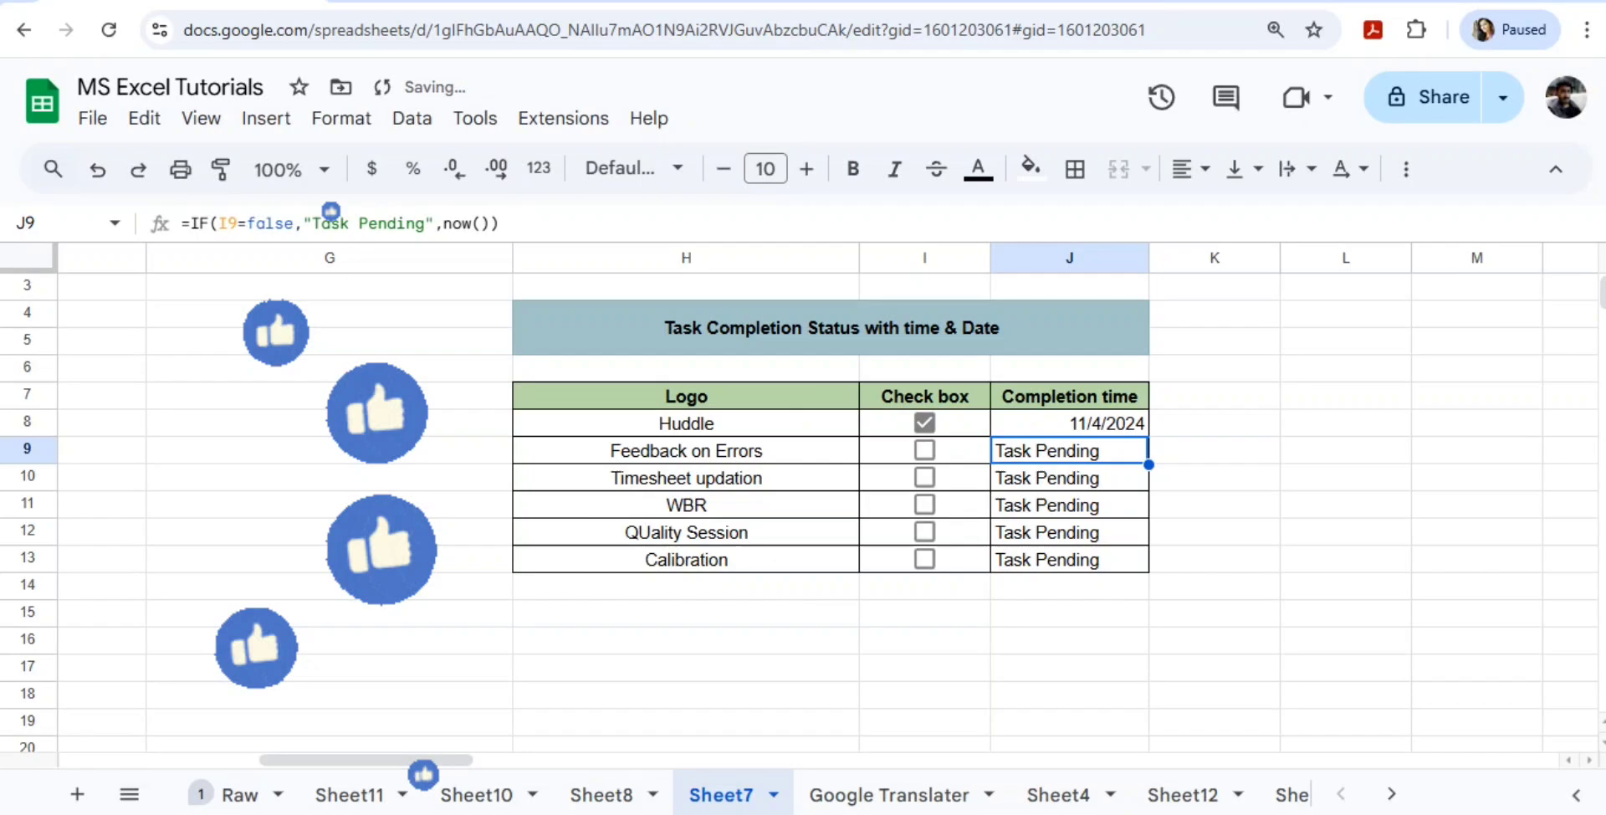
{"action": "key", "text": "Up"}
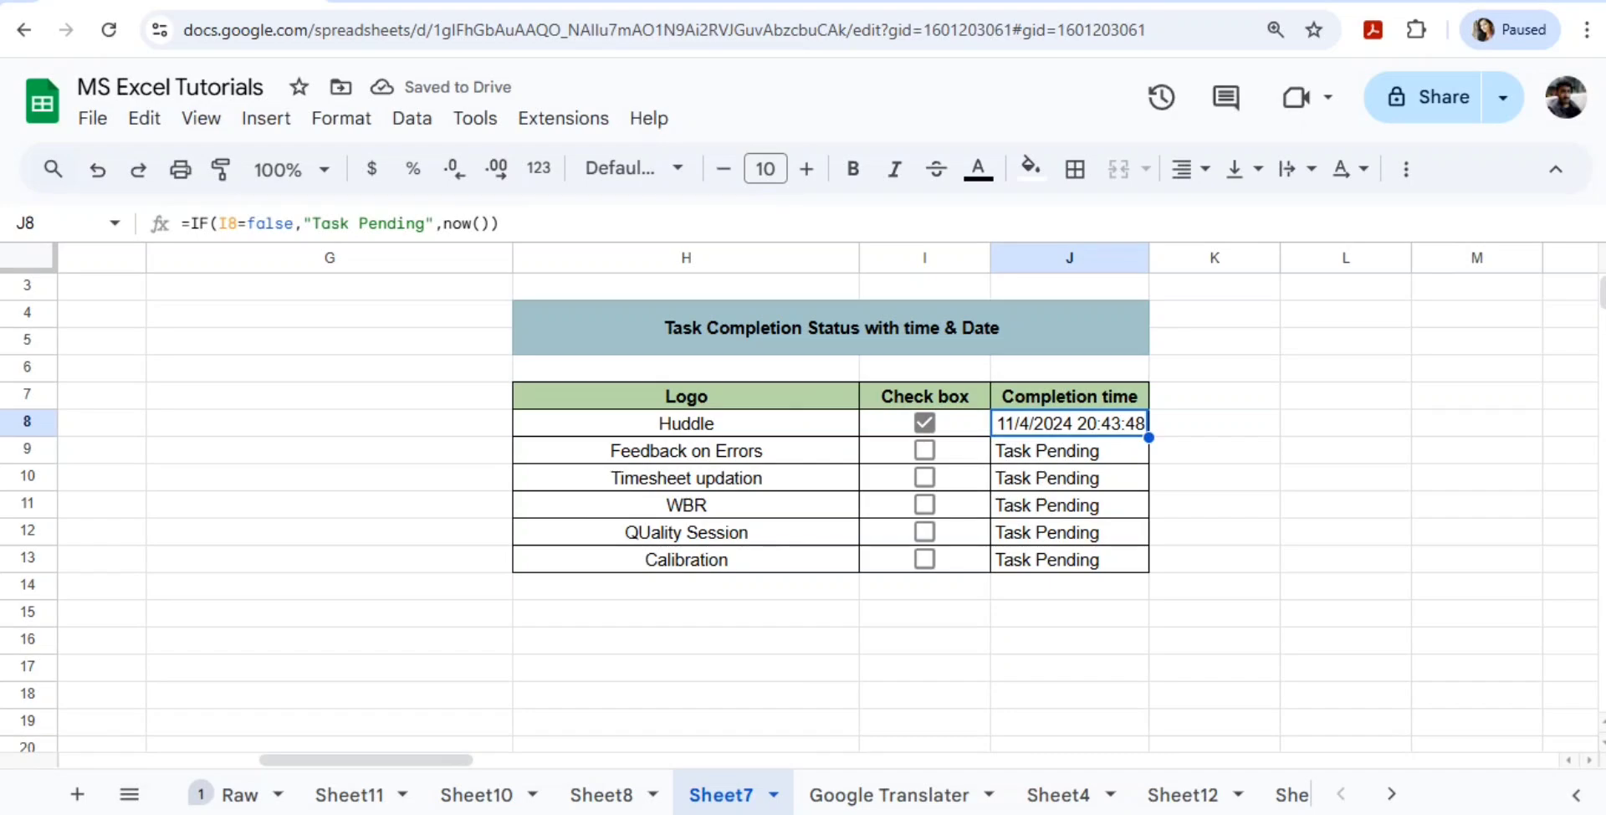
Step: Select H8:J13, covering task names, checkboxes and completion times
{"action": "key", "text": "Left"}
{"action": "key", "text": "Left"}
{"action": "key", "text": "shift+Down"}
{"action": "key", "text": "shift+Down"}
{"action": "key", "text": "shift+Down"}
{"action": "key", "text": "shift+Down"}
{"action": "key", "text": "shift+Down"}
{"action": "key", "text": "shift+Right"}
{"action": "key", "text": "shift+Right"}
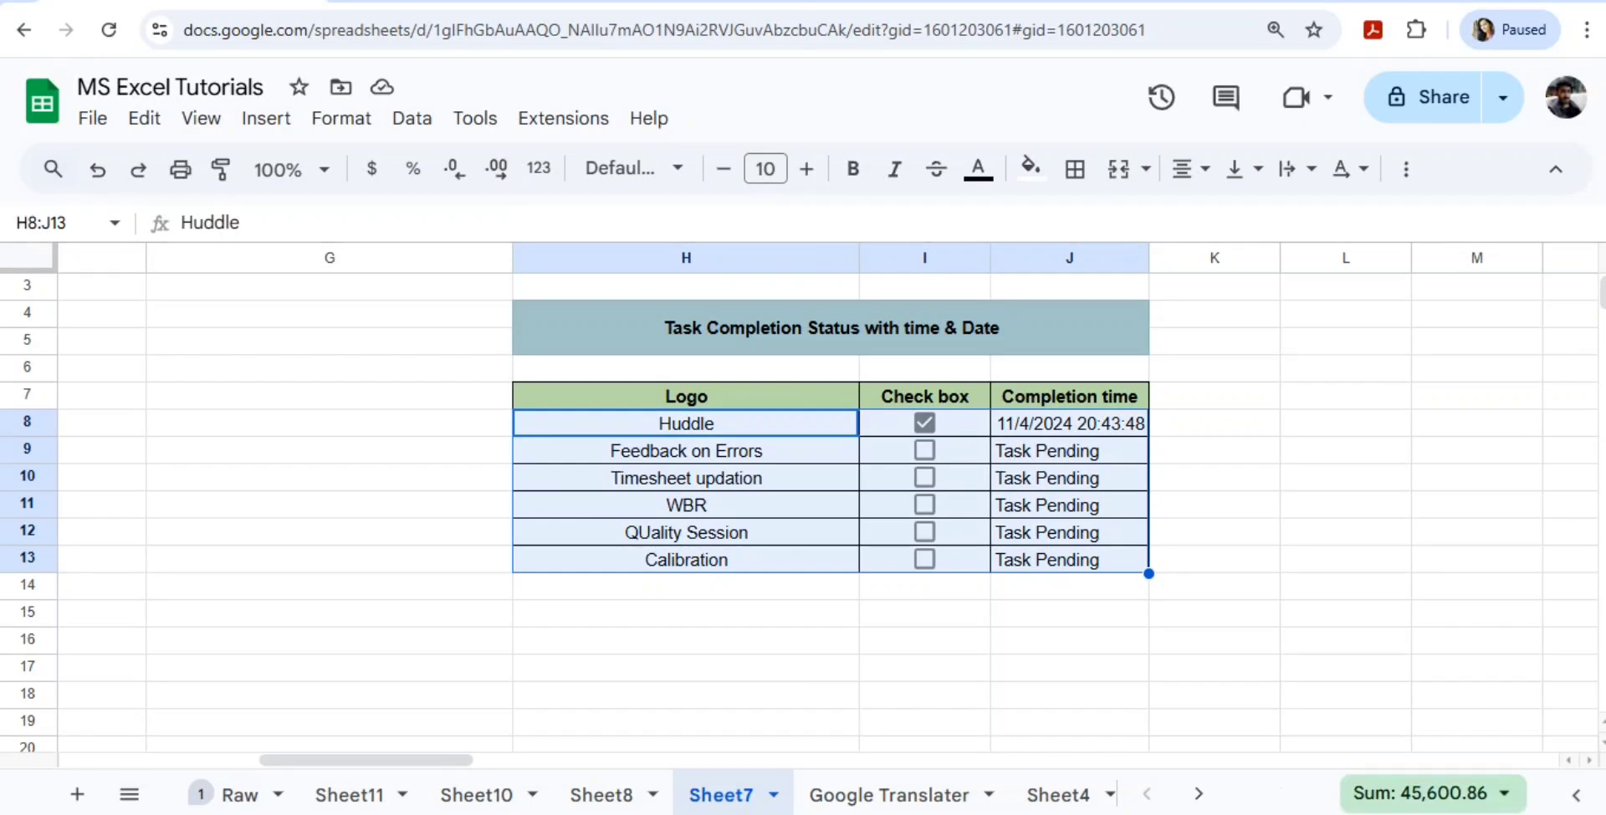